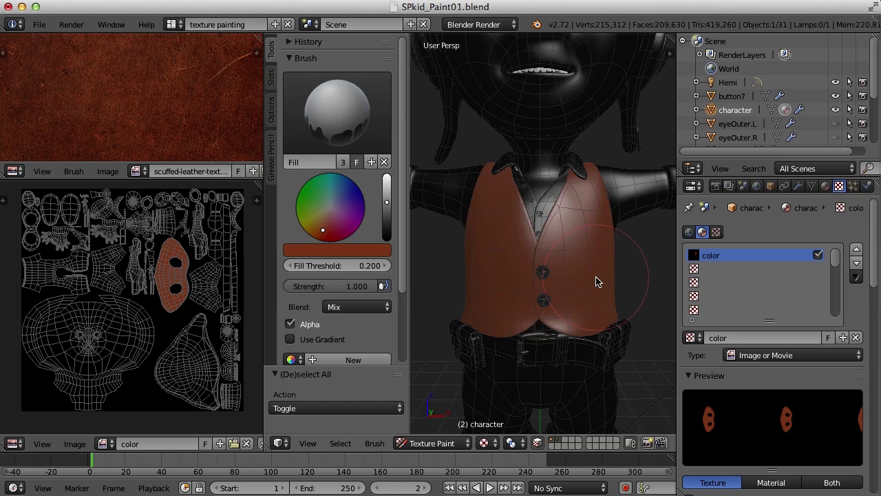
Sample a dark leather brown from the scuffed leather image as the brush colour
{"action": "mouse_move", "coordinate": [598, 282]}
{"action": "middle_mouse_down"}
{"action": "mouse_move", "coordinate": [427, 285]}
{"action": "mouse_move", "coordinate": [560, 285]}
{"action": "mouse_move", "coordinate": [562, 307]}
{"action": "middle_mouse_up"}
{"action": "scroll", "coordinate": [558, 285], "scroll_direction": "down", "scroll_amount": 2}
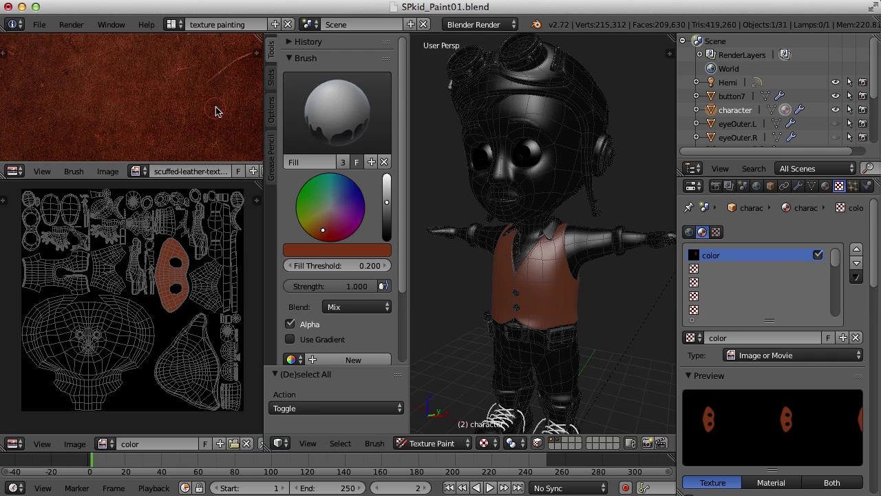
{"action": "key", "text": "s"}
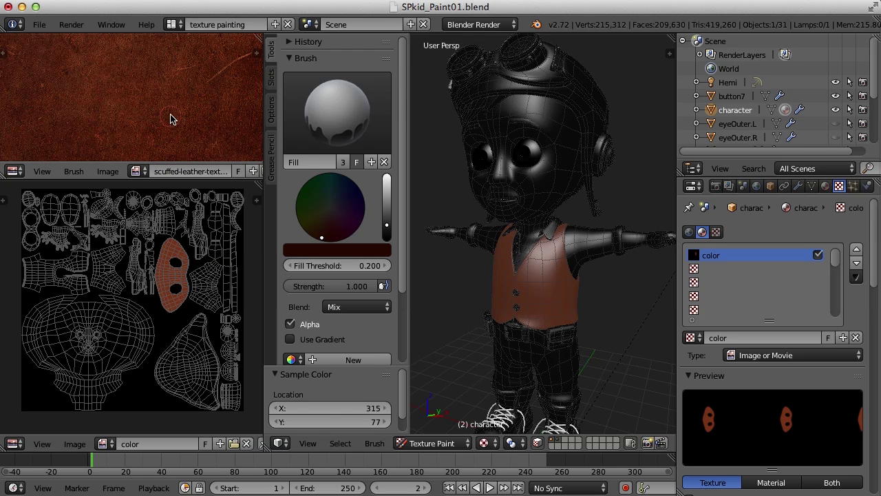
{"action": "key", "text": "s"}
Fill the leather helmet with the sampled brown, clear the selection, and widen the reference image area
{"action": "mouse_move", "coordinate": [568, 188]}
{"action": "middle_mouse_down"}
{"action": "mouse_move", "coordinate": [484, 203]}
{"action": "mouse_move", "coordinate": [634, 113]}
{"action": "mouse_move", "coordinate": [585, 128]}
{"action": "mouse_move", "coordinate": [594, 163]}
{"action": "mouse_move", "coordinate": [562, 169]}
{"action": "mouse_move", "coordinate": [564, 153]}
{"action": "middle_mouse_up"}
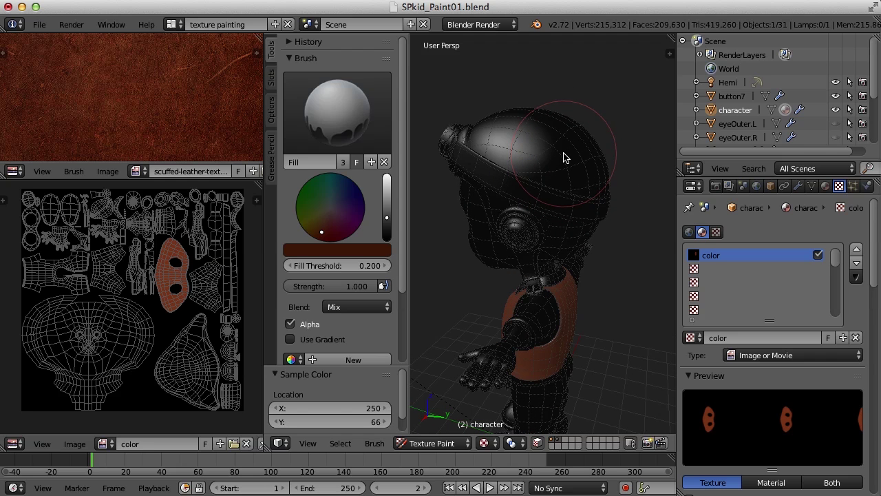
{"action": "key", "text": "l"}
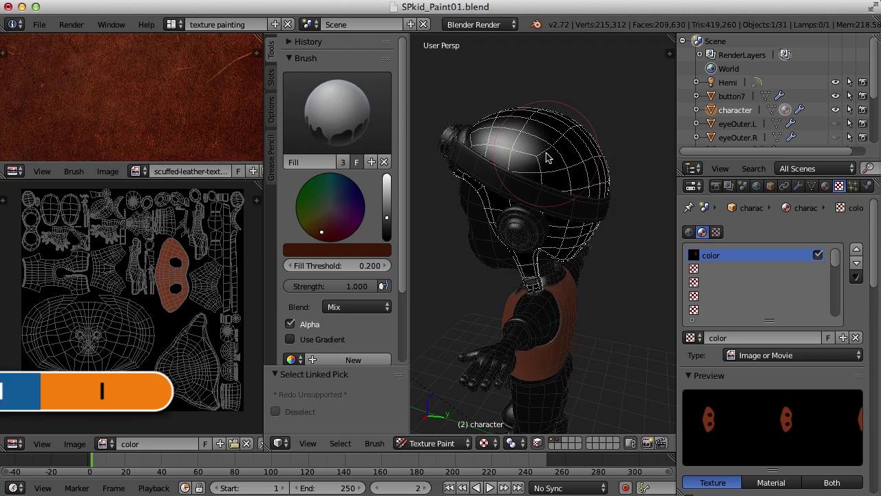
{"action": "middle_click_drag", "start_coordinate": [539, 159], "coordinate": [575, 158]}
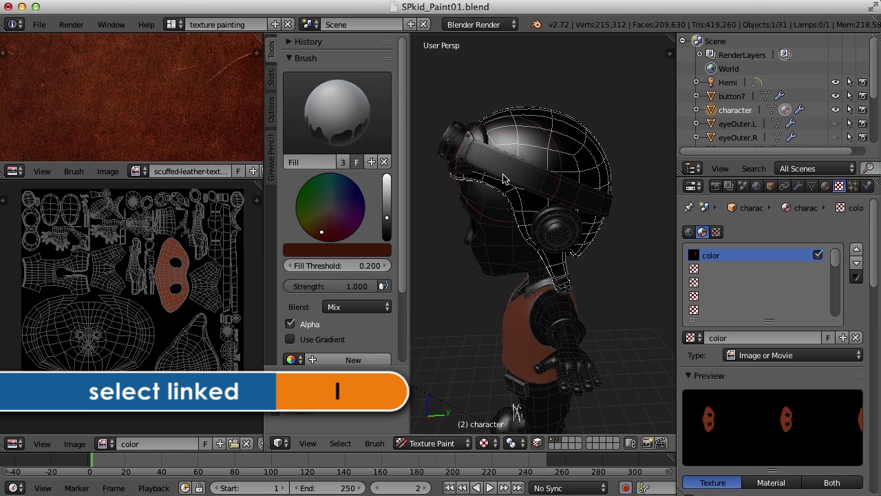
{"action": "left_click", "coordinate": [592, 199]}
{"action": "key", "text": "l"}
{"action": "middle_click_drag", "start_coordinate": [525, 236], "coordinate": [597, 249]}
{"action": "scroll", "coordinate": [582, 192], "scroll_direction": "up", "scroll_amount": 3}
{"action": "key", "text": "a"}
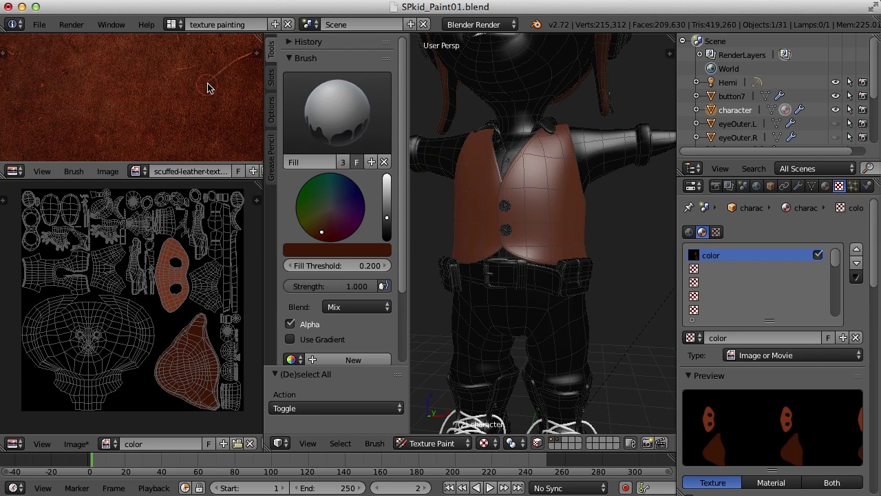
{"action": "left_click_drag", "start_coordinate": [263, 144], "coordinate": [299, 143]}
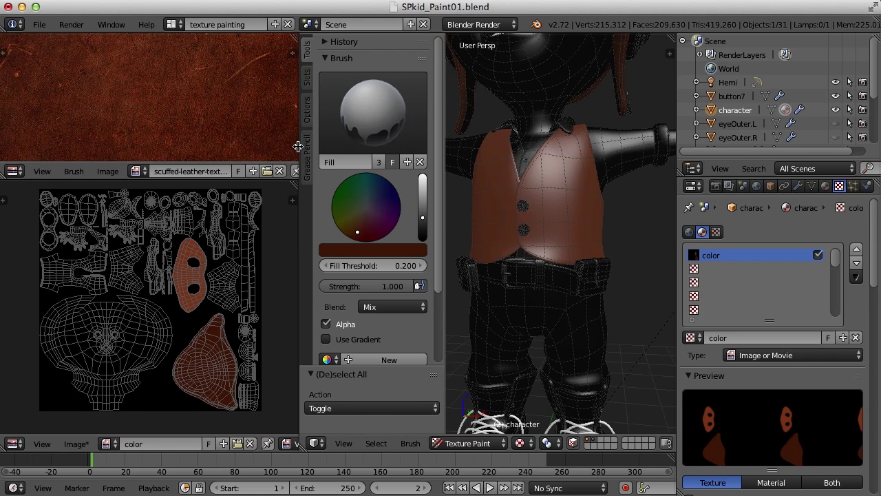
Load Leather_Texture_2_by_Riverd_Stock.jpg as the reference image, replacing the scuffed leather
{"action": "left_click", "coordinate": [267, 171]}
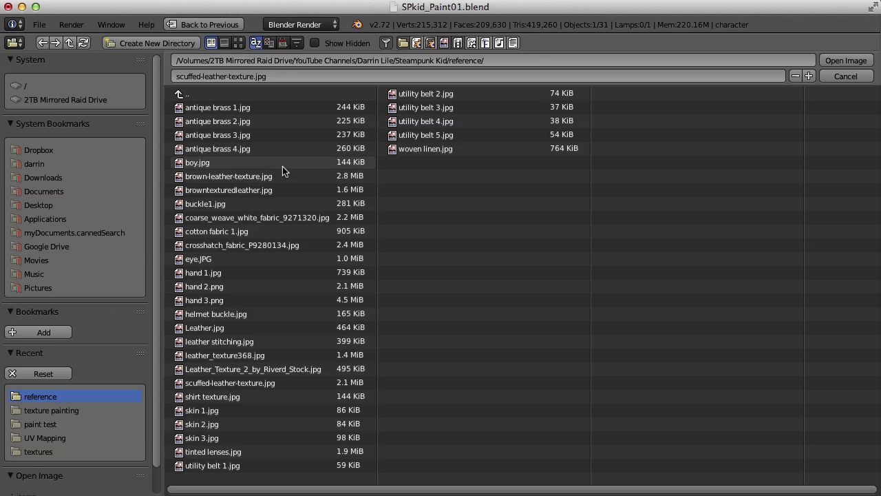
{"action": "left_click", "coordinate": [238, 43]}
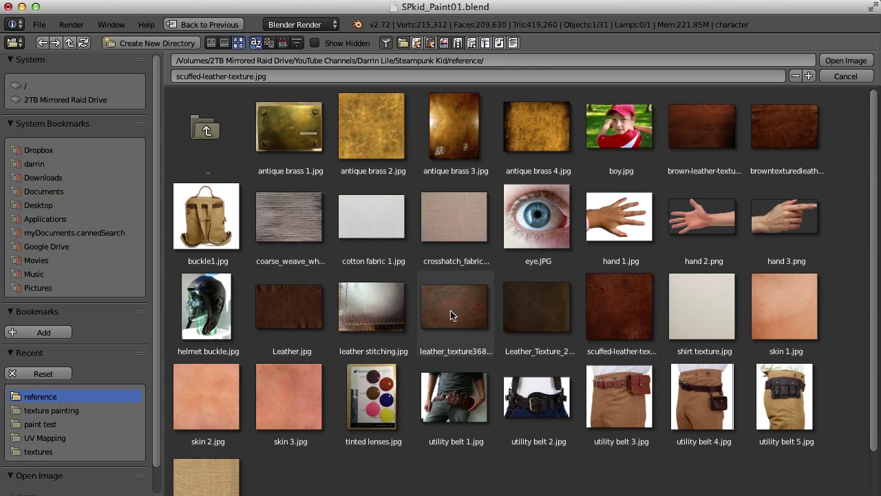
{"action": "left_click", "coordinate": [523, 315]}
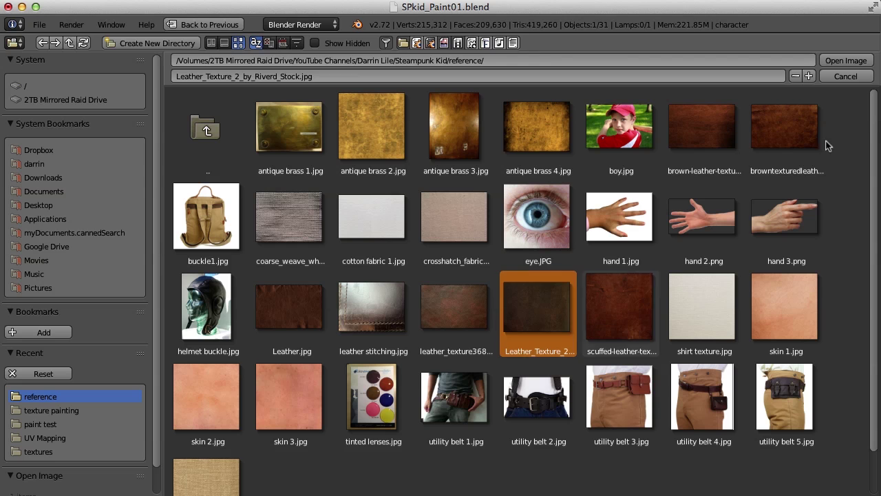
{"action": "left_click", "coordinate": [864, 64]}
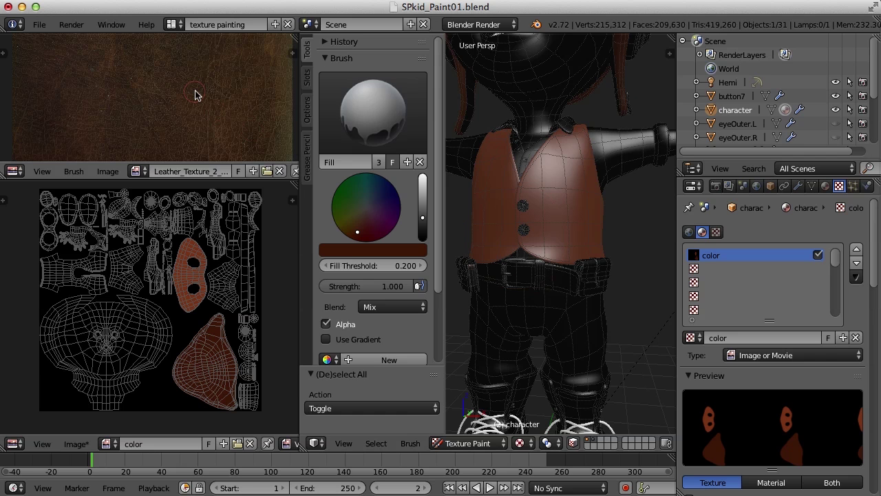
Sample a leather brown from the new image and clear any face selection
{"action": "key", "text": "s"}
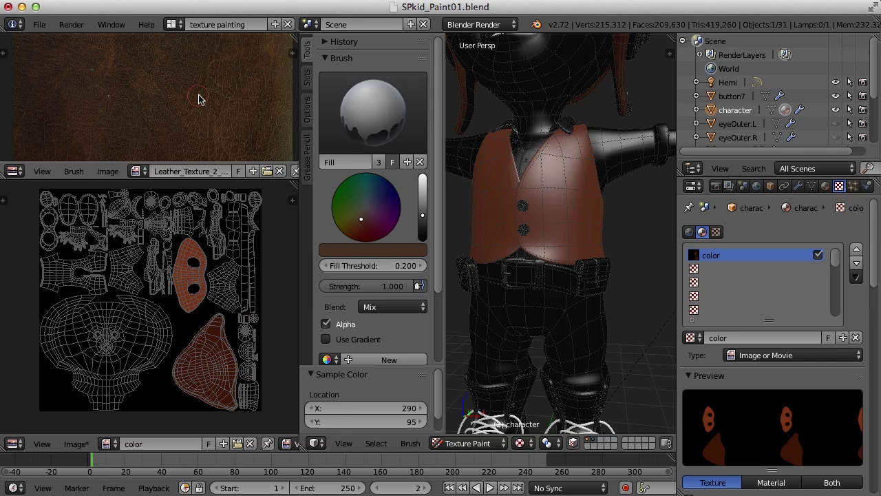
{"action": "key", "text": "s"}
{"action": "key", "text": "s"}
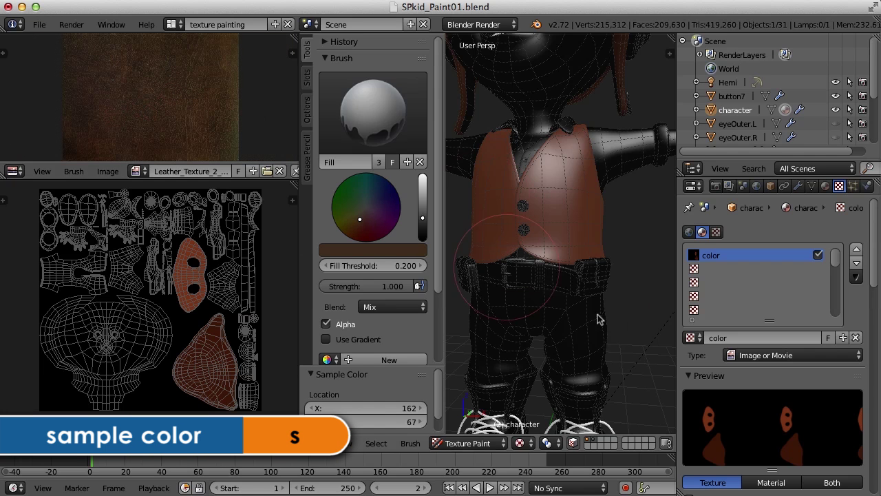
{"action": "middle_click_drag", "start_coordinate": [616, 319], "coordinate": [563, 309]}
{"action": "scroll", "coordinate": [563, 309], "scroll_direction": "up", "scroll_amount": 4}
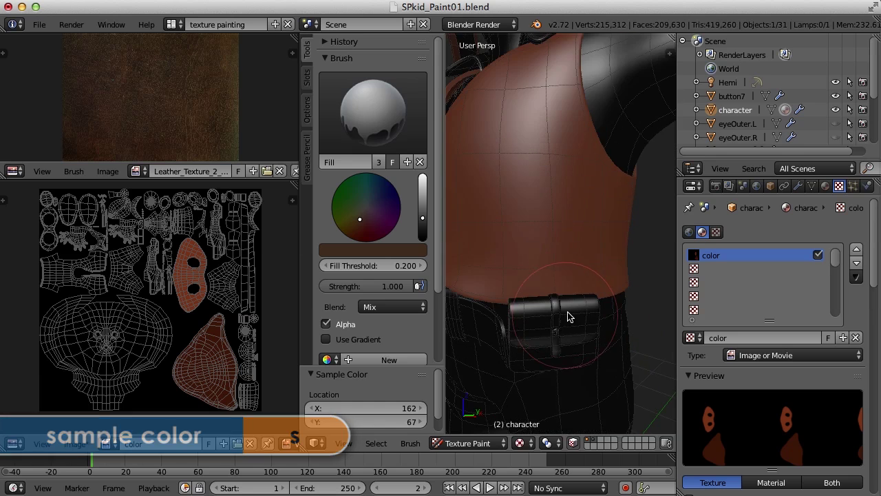
{"action": "key", "text": "a"}
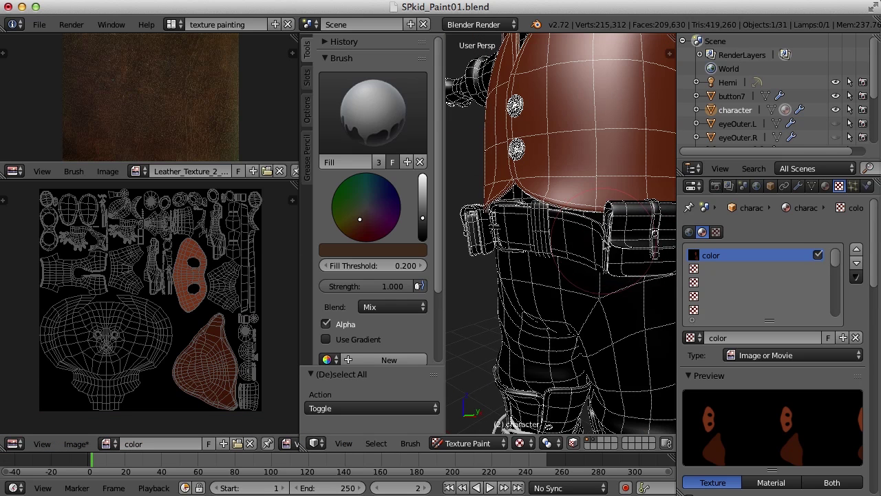
{"action": "key", "text": "a"}
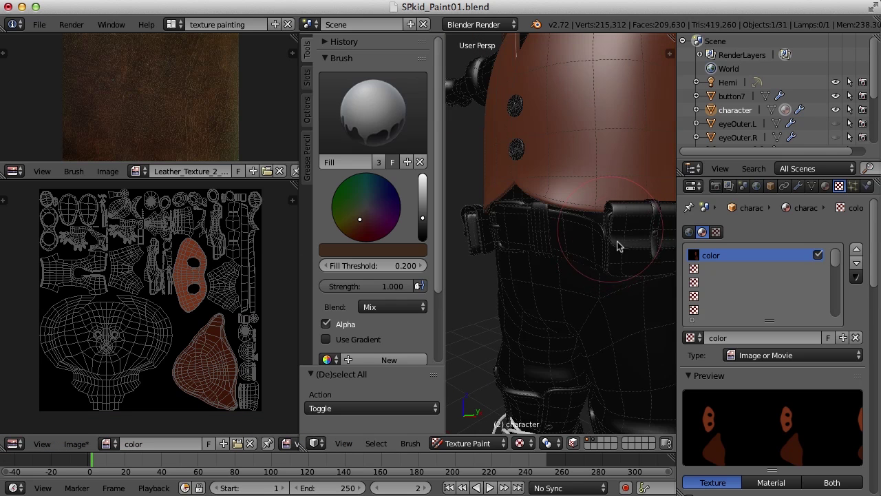
Select the belt pouch, strap, loops and front piece, then maximize the 3D view
{"action": "key", "text": "l"}
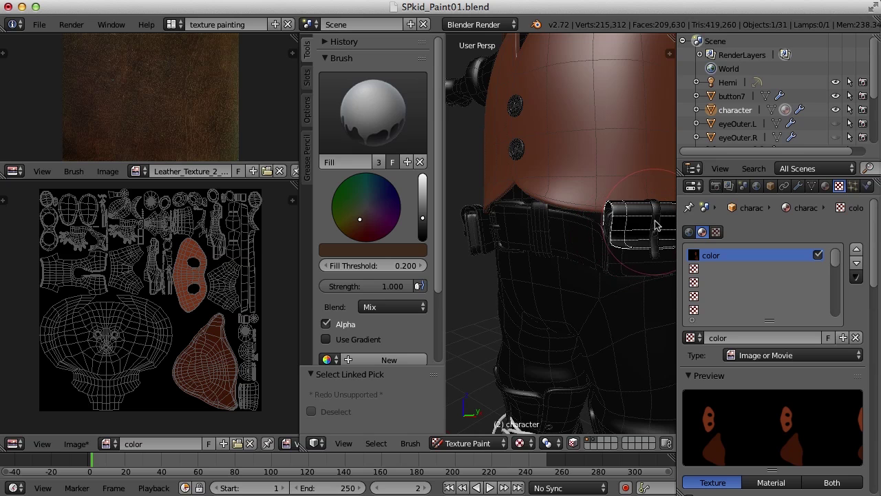
{"action": "key", "text": "l"}
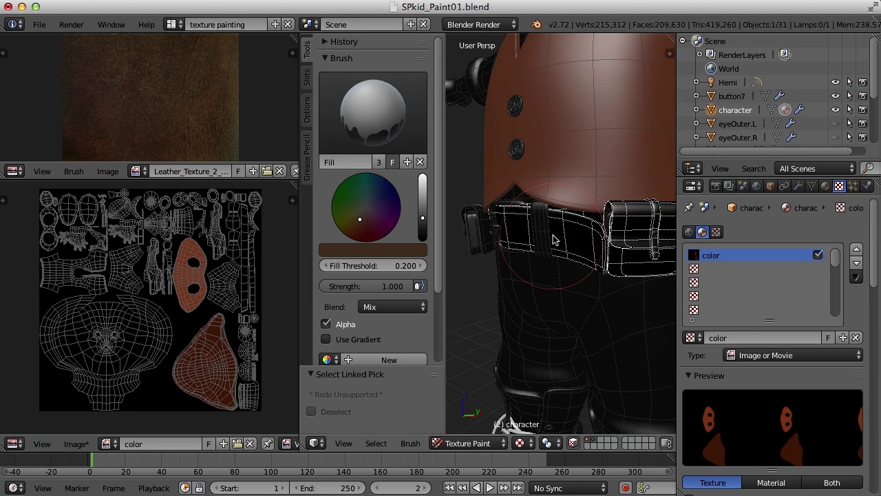
{"action": "key", "text": "l"}
{"action": "middle_click_drag", "start_coordinate": [482, 248], "coordinate": [545, 236]}
{"action": "key", "text": "l"}
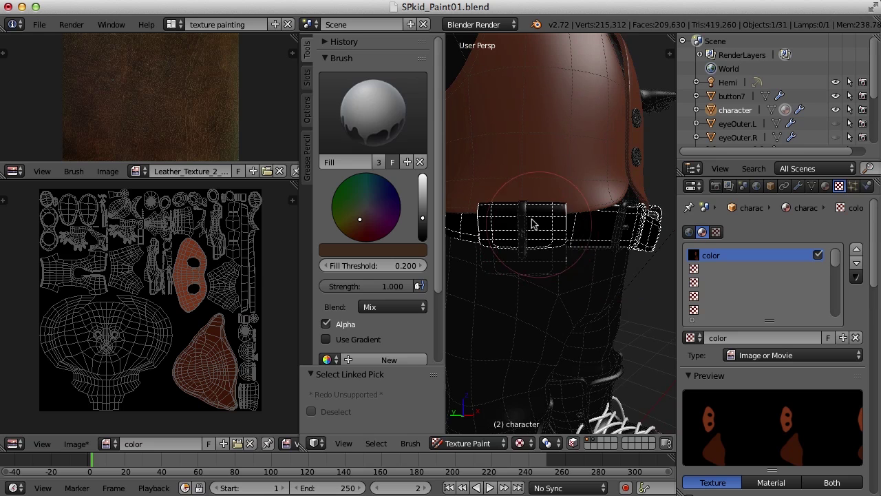
{"action": "key", "text": "l"}
{"action": "key", "text": "l"}
{"action": "middle_click_drag", "start_coordinate": [569, 276], "coordinate": [482, 270]}
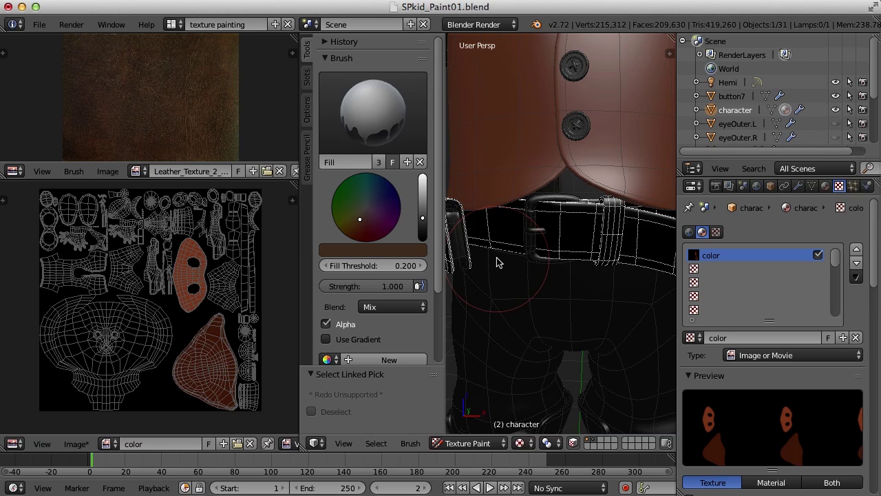
{"action": "key", "text": "ctrl+Up"}
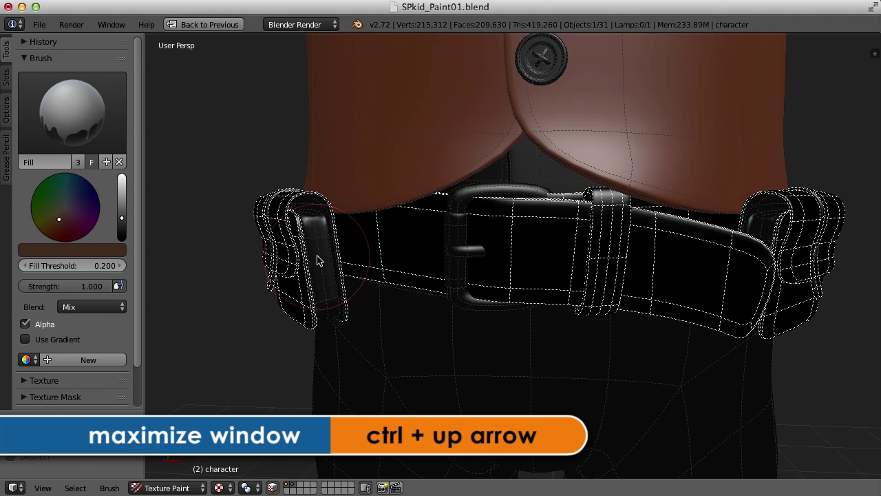
Add the pouch strap, enlarge the brush, fill the belt and pouches brown, then deselect
{"action": "key", "text": "l"}
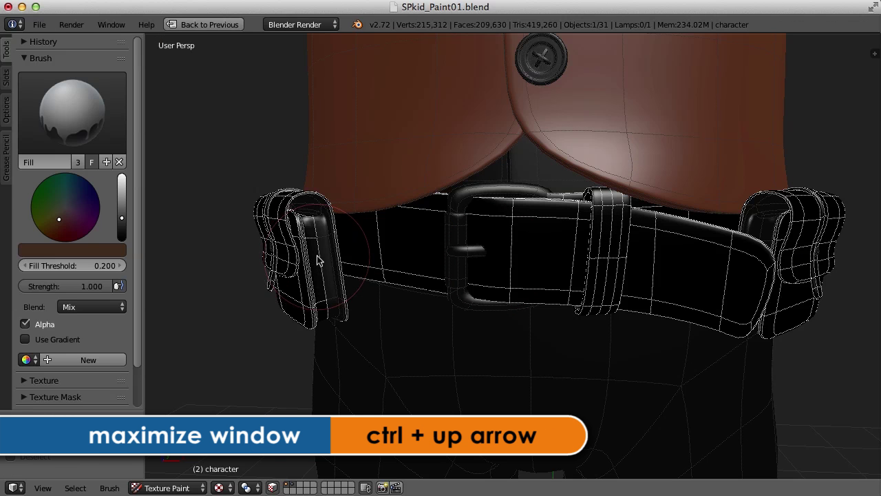
{"action": "middle_click_drag", "start_coordinate": [513, 303], "coordinate": [511, 164]}
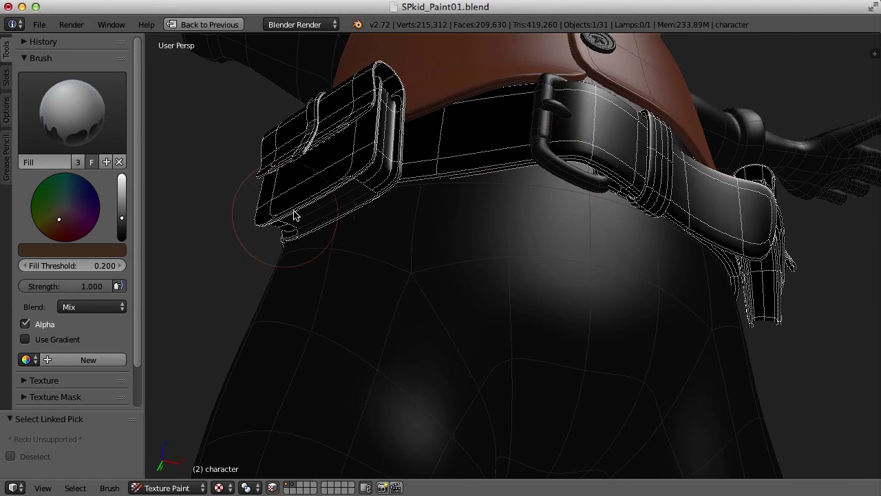
{"action": "middle_click_drag", "start_coordinate": [521, 244], "coordinate": [591, 344]}
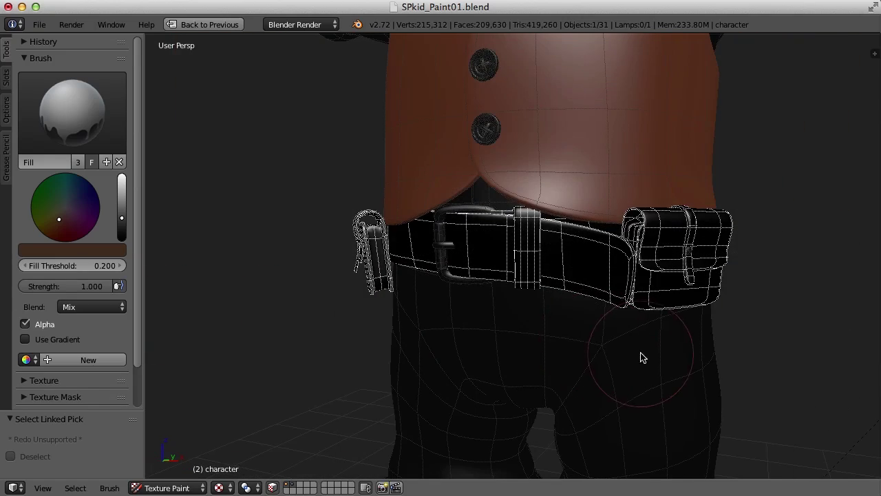
{"action": "key", "text": "f"}
{"action": "left_click", "coordinate": [671, 257]}
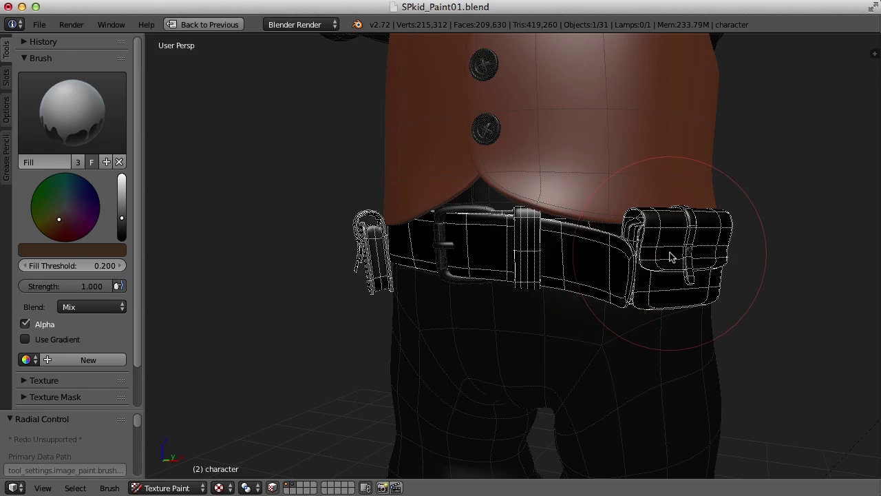
{"action": "left_click", "coordinate": [671, 257]}
{"action": "middle_click_drag", "start_coordinate": [668, 256], "coordinate": [535, 296]}
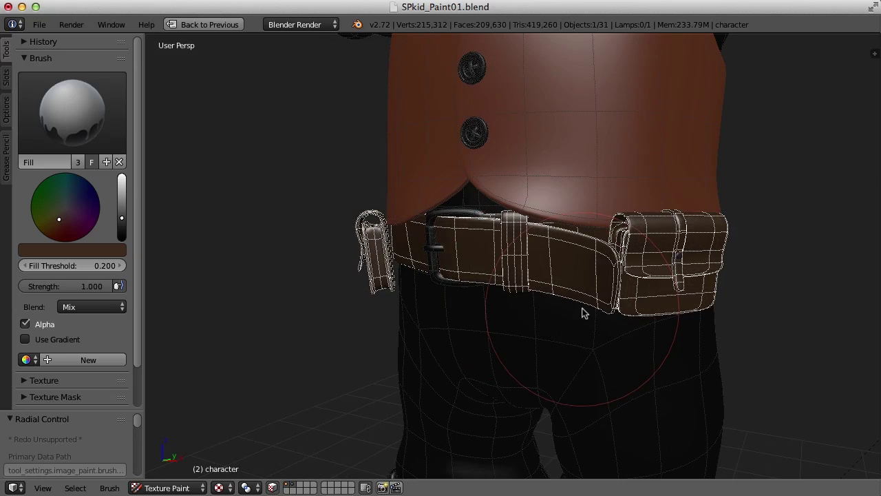
{"action": "key", "text": "a"}
{"action": "scroll", "coordinate": [709, 320], "scroll_direction": "down", "scroll_amount": 4}
{"action": "middle_click_drag", "start_coordinate": [724, 317], "coordinate": [694, 318]}
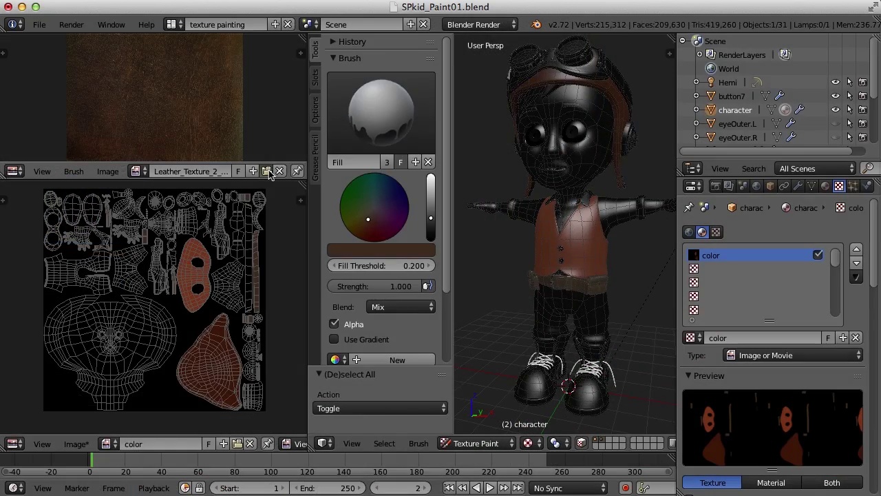
Load Leather.jpg as the reference image
{"action": "left_click", "coordinate": [267, 174]}
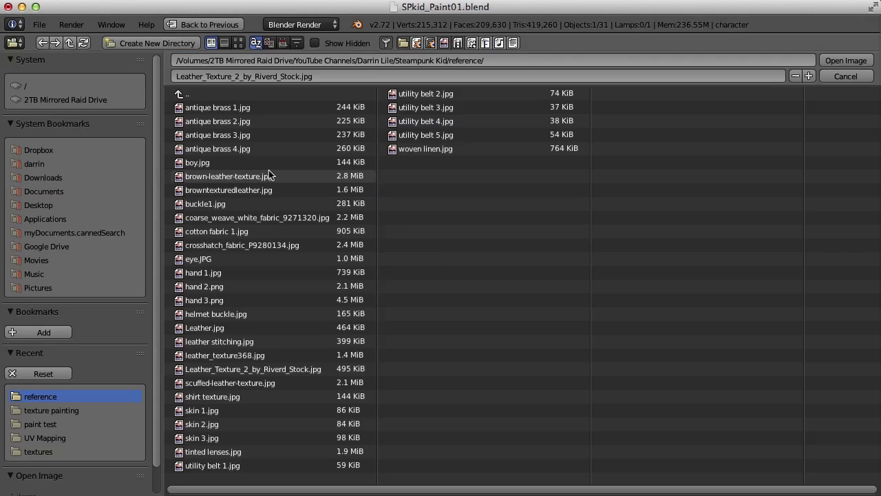
{"action": "left_click", "coordinate": [238, 43]}
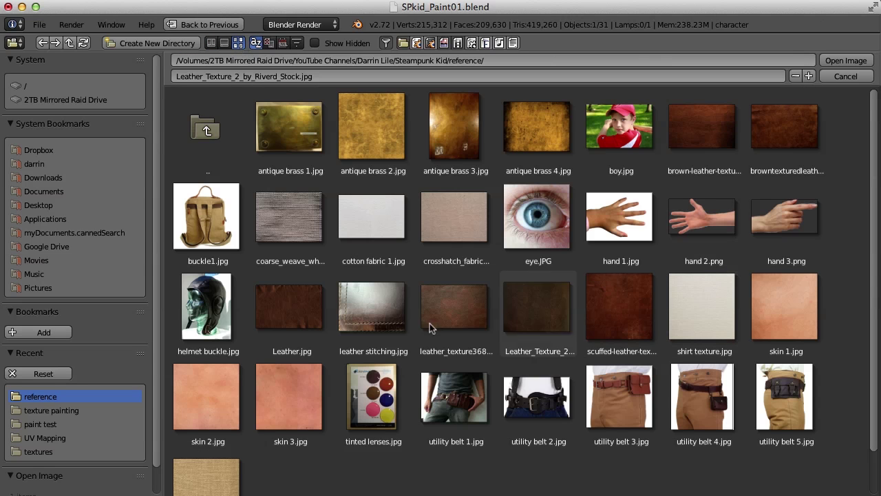
{"action": "double_click", "coordinate": [296, 304]}
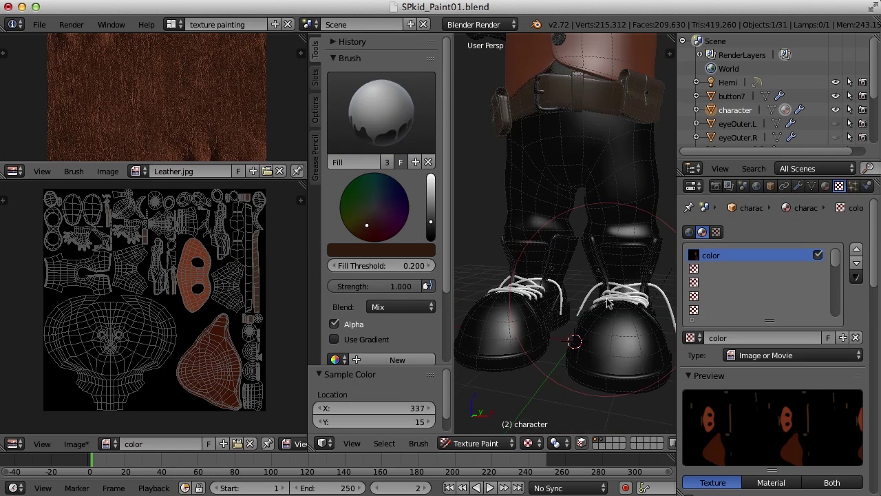
Select the boot parts, fill them with leather brown, and clear the selection
{"action": "scroll", "coordinate": [620, 309], "scroll_direction": "up", "scroll_amount": 4}
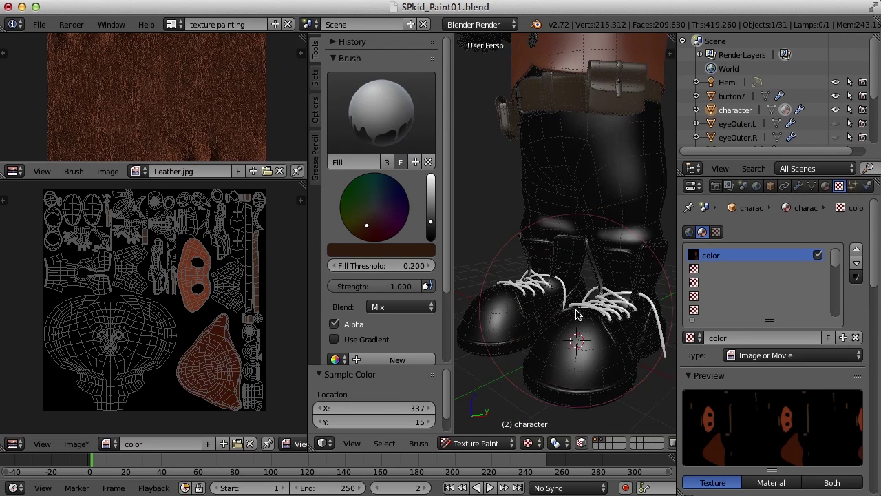
{"action": "key", "text": "a"}
{"action": "key", "text": "a"}
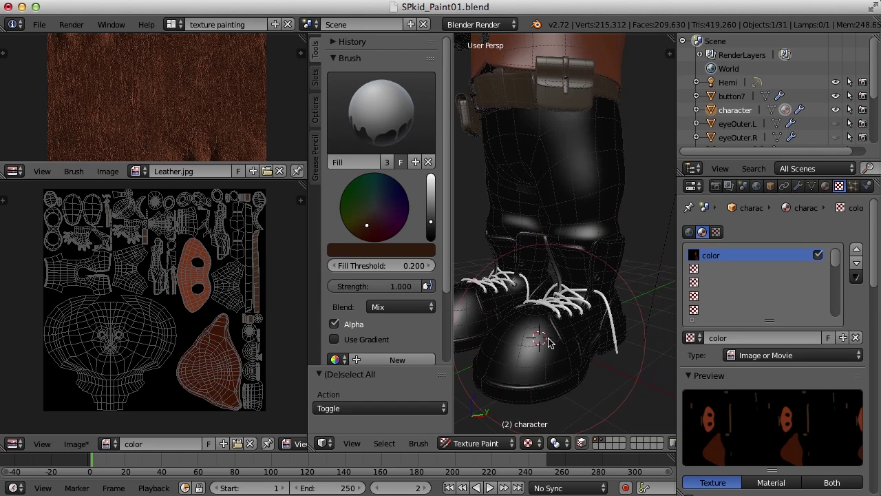
{"action": "key", "text": "l"}
{"action": "key", "text": "l"}
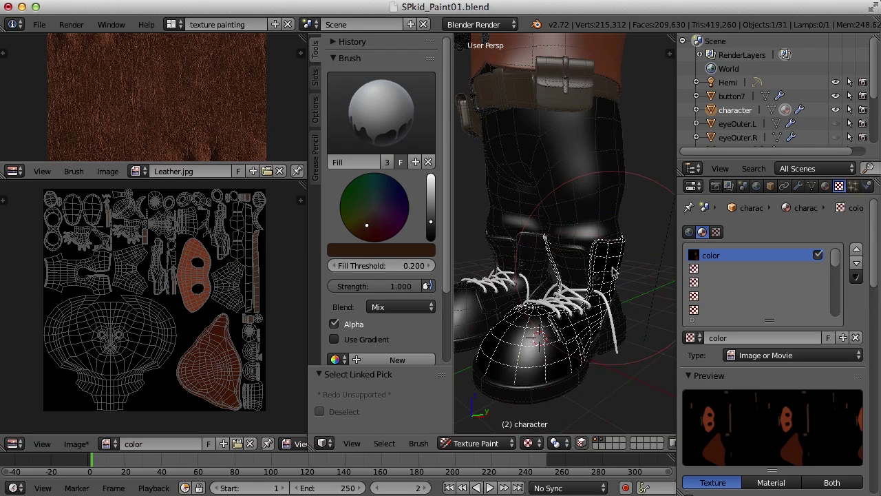
{"action": "middle_click_drag", "start_coordinate": [599, 311], "coordinate": [565, 319]}
{"action": "left_click", "coordinate": [605, 350]}
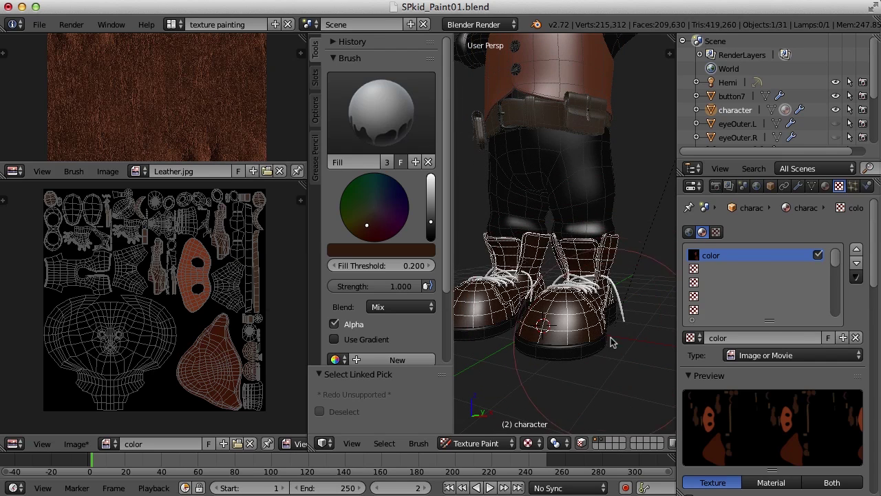
{"action": "key", "text": "a"}
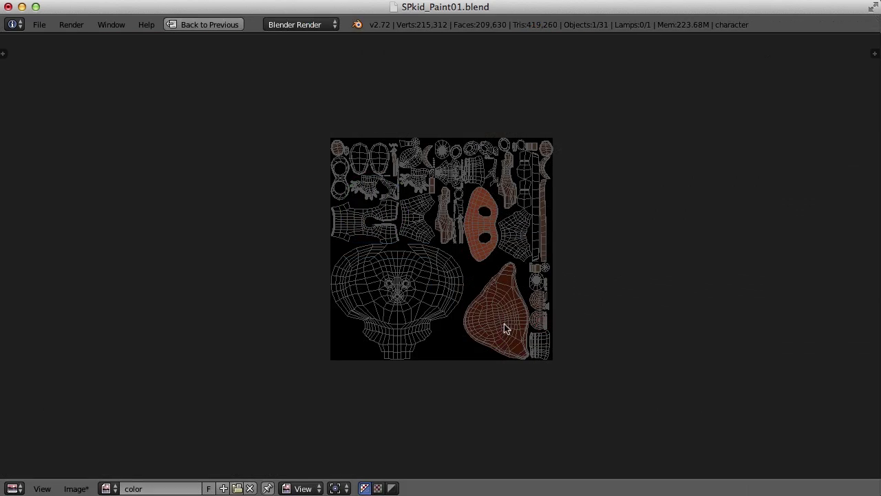
{"action": "scroll", "coordinate": [504, 328], "scroll_direction": "up", "scroll_amount": 3}
{"action": "scroll", "coordinate": [515, 315], "scroll_direction": "down", "scroll_amount": 1}
{"action": "scroll", "coordinate": [517, 315], "scroll_direction": "up", "scroll_amount": 3}
{"action": "middle_click_drag", "start_coordinate": [542, 228], "coordinate": [490, 403]}
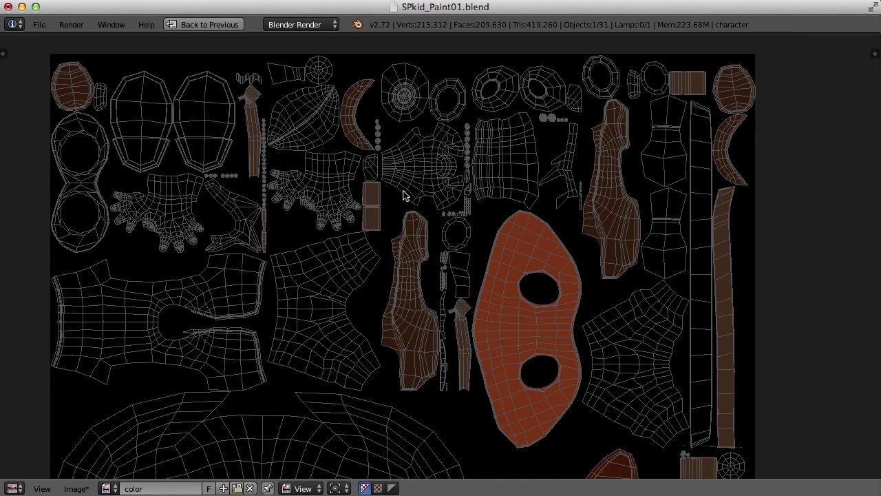
{"action": "scroll", "coordinate": [630, 259], "scroll_direction": "down", "scroll_amount": 2}
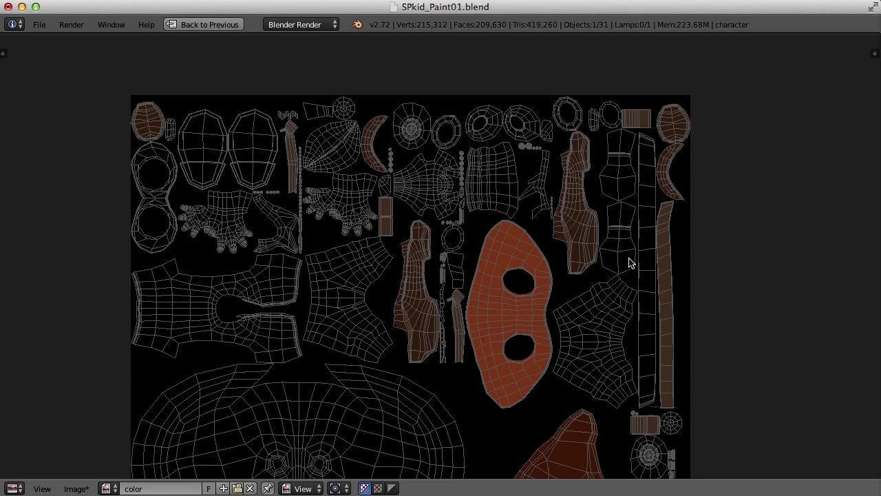
{"action": "middle_click_drag", "start_coordinate": [507, 312], "coordinate": [543, 226]}
{"action": "scroll", "coordinate": [535, 236], "scroll_direction": "down", "scroll_amount": 1}
{"action": "scroll", "coordinate": [539, 236], "scroll_direction": "up", "scroll_amount": 1}
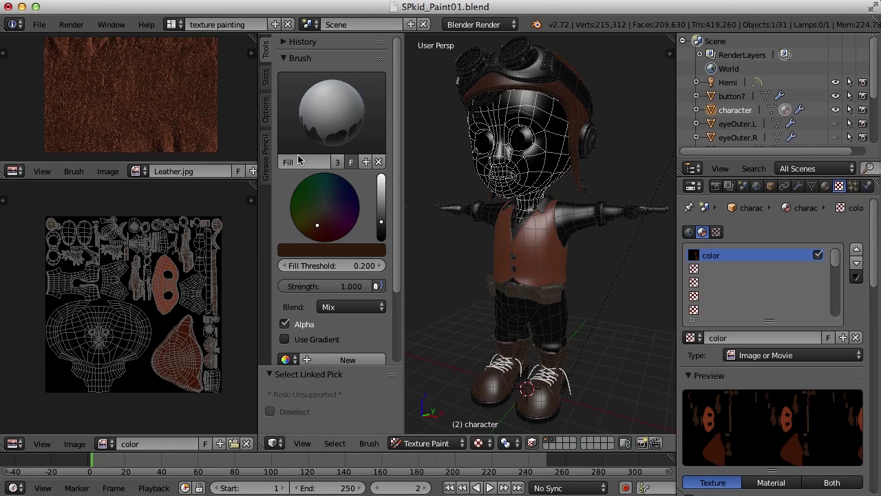
{"action": "scroll", "coordinate": [103, 171], "scroll_direction": "down", "scroll_amount": 5}
Load skin 3.jpg as the reference image
{"action": "left_click", "coordinate": [143, 172]}
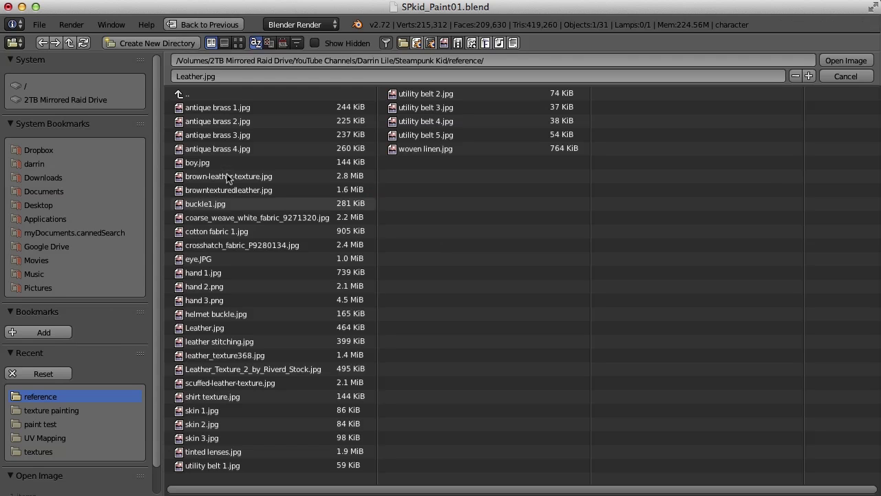
{"action": "left_click", "coordinate": [244, 46]}
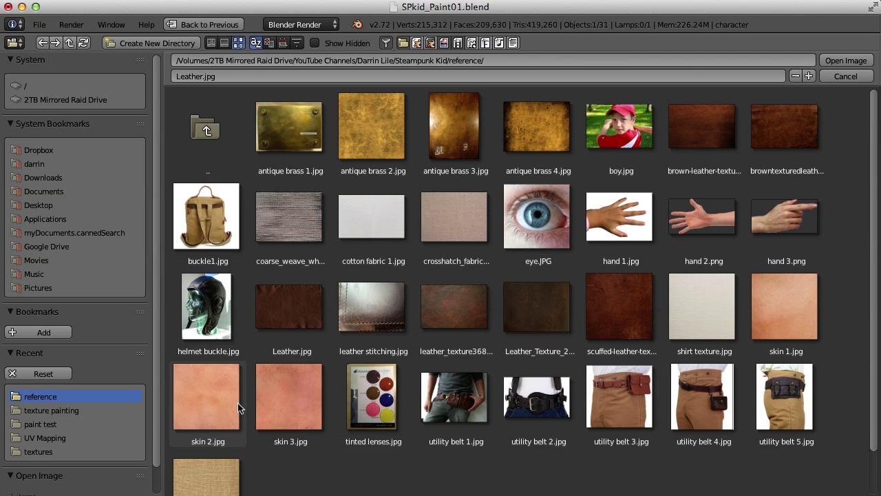
{"action": "left_click", "coordinate": [295, 408]}
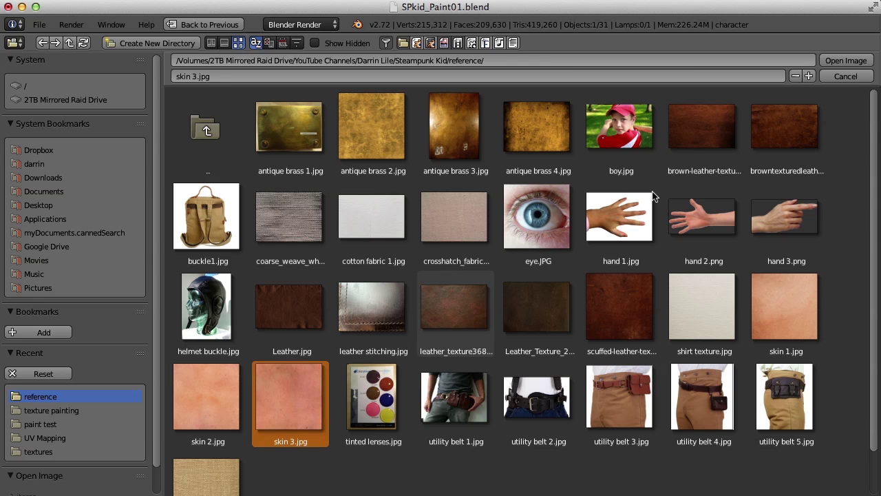
{"action": "left_click", "coordinate": [846, 60]}
{"action": "scroll", "coordinate": [158, 91], "scroll_direction": "up", "scroll_amount": 2}
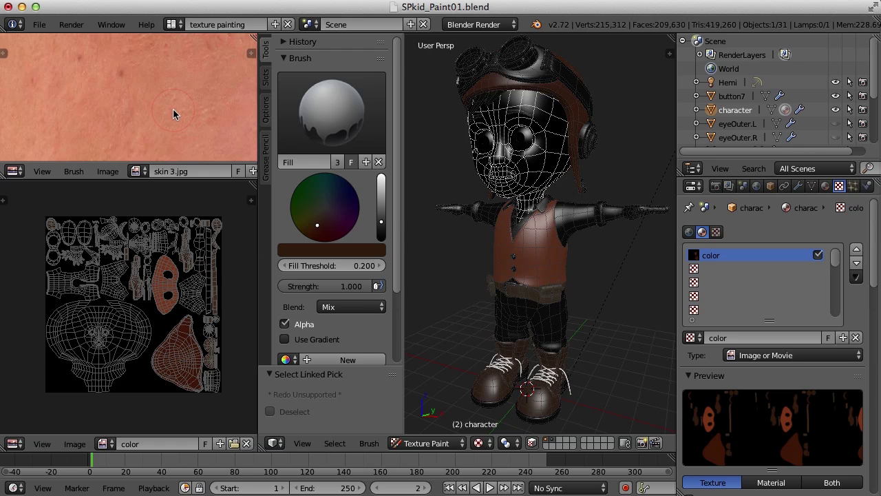
Sample a skin tone from the photo and fill the face and both arms with it
{"action": "key", "text": "s"}
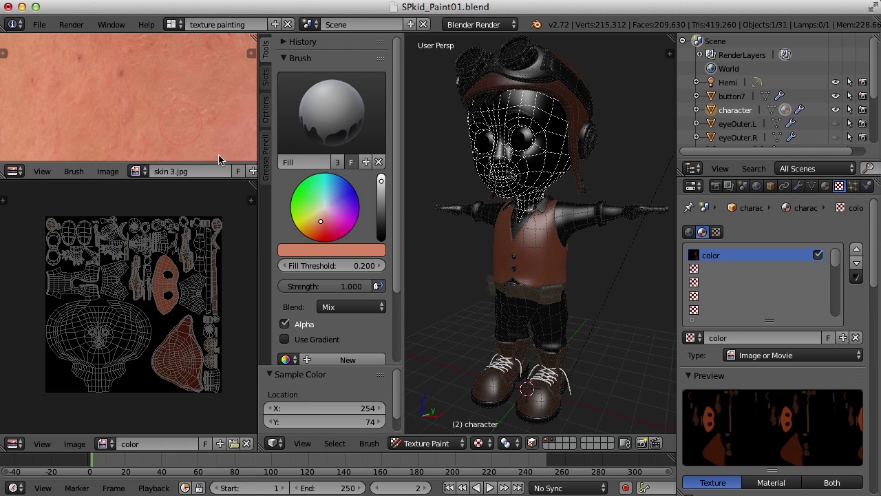
{"action": "left_click", "coordinate": [538, 172]}
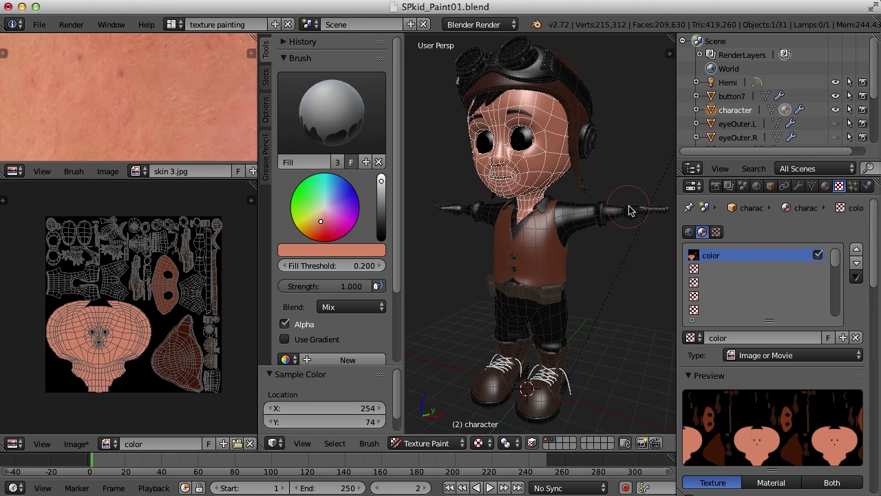
{"action": "key", "text": "a"}
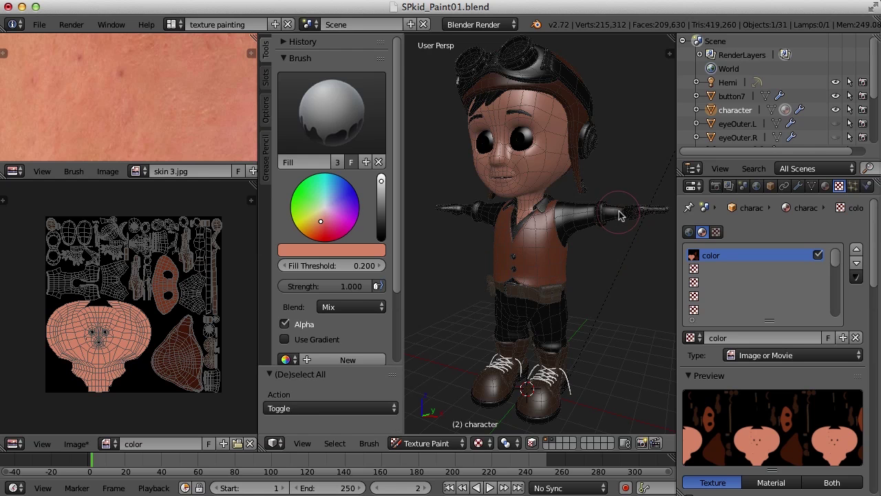
{"action": "key", "text": "l"}
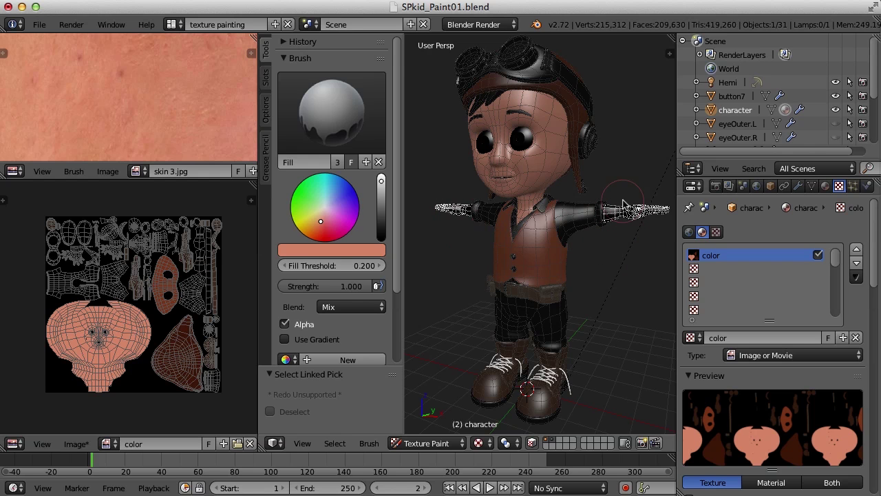
{"action": "left_click_drag", "start_coordinate": [625, 210], "coordinate": [618, 274]}
{"action": "key", "text": "a"}
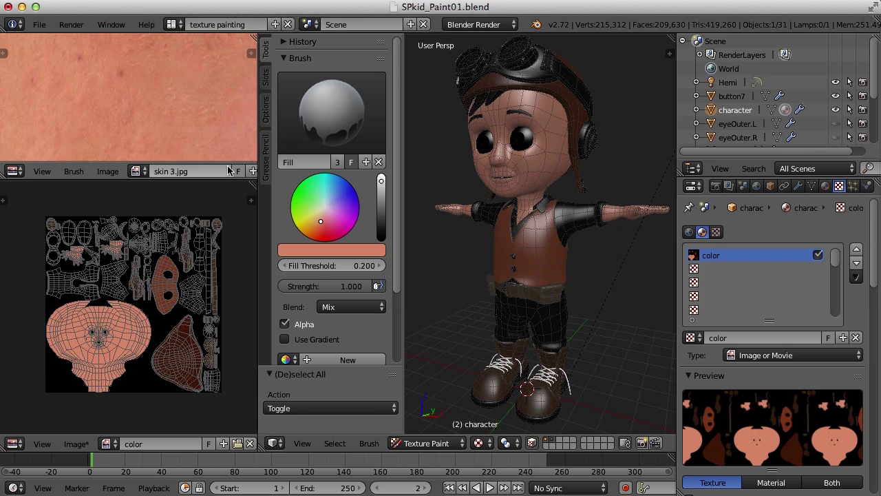
{"action": "scroll", "coordinate": [137, 173], "scroll_direction": "down", "scroll_amount": 5}
Load shirt texture.jpg as the reference image
{"action": "left_click", "coordinate": [172, 171]}
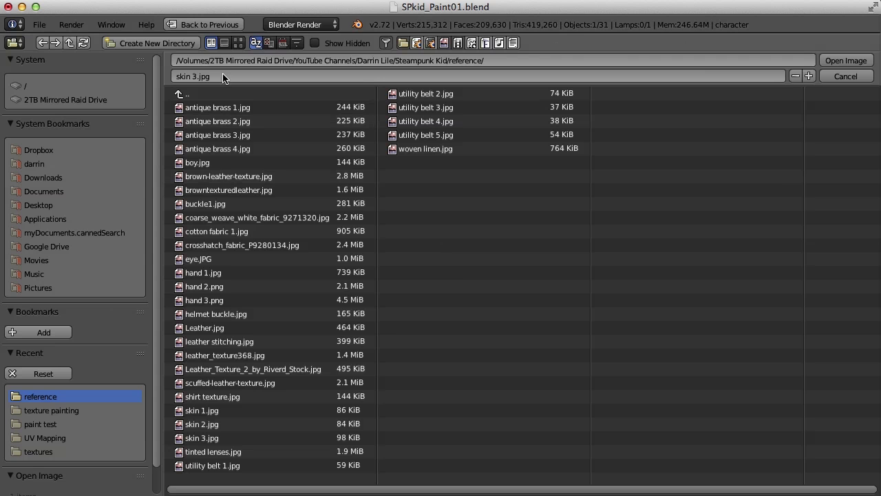
{"action": "left_click", "coordinate": [237, 43]}
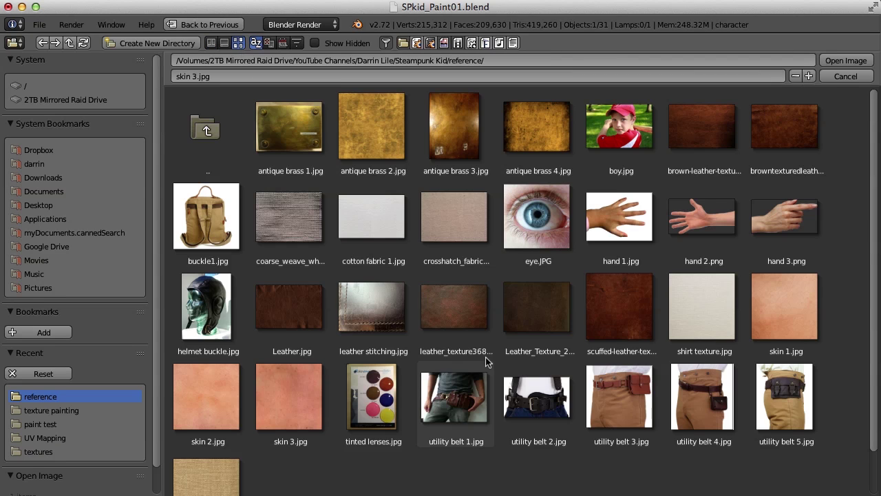
{"action": "scroll", "coordinate": [719, 312], "scroll_direction": "down", "scroll_amount": 1}
{"action": "left_click", "coordinate": [719, 310]}
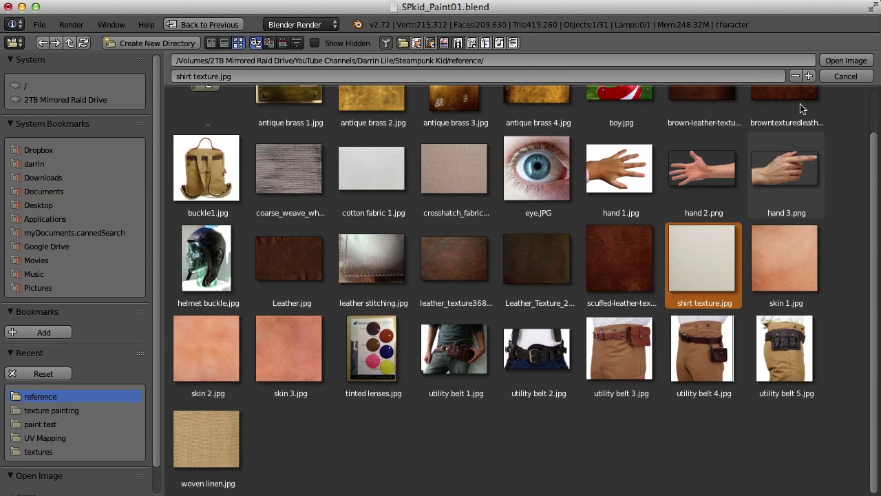
{"action": "left_click", "coordinate": [846, 60]}
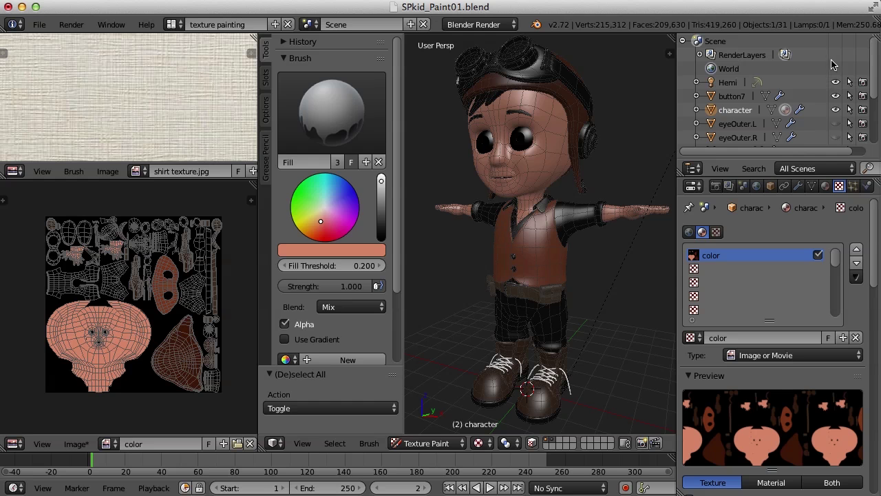
Sample the cream colour from the shirt photo and fill the shirt with it
{"action": "key", "text": "s"}
{"action": "left_click", "coordinate": [138, 104]}
{"action": "key", "text": "s"}
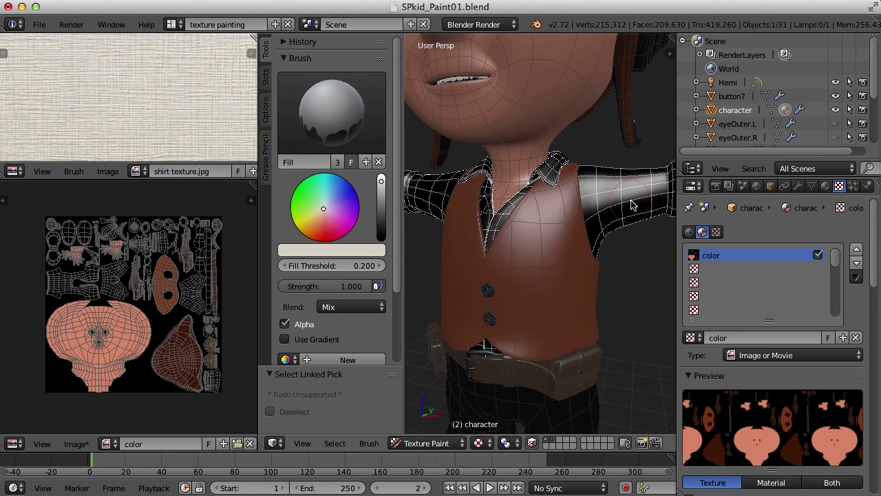
{"action": "left_click", "coordinate": [633, 205]}
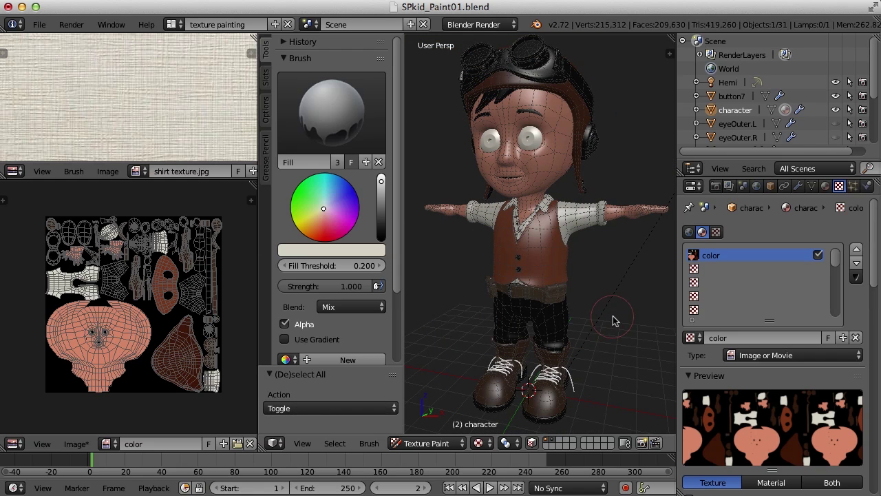
{"action": "scroll", "coordinate": [170, 172], "scroll_direction": "down", "scroll_amount": 6}
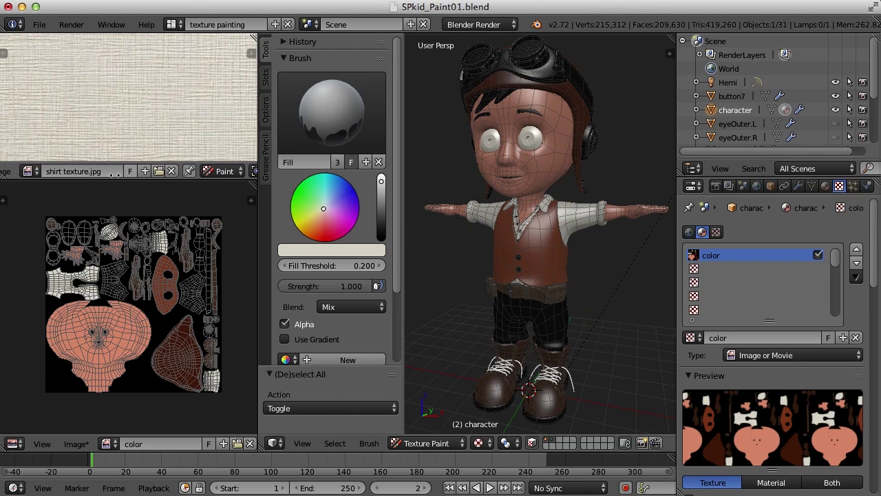
Load woven linen.jpg as the reference image
{"action": "left_click", "coordinate": [145, 171]}
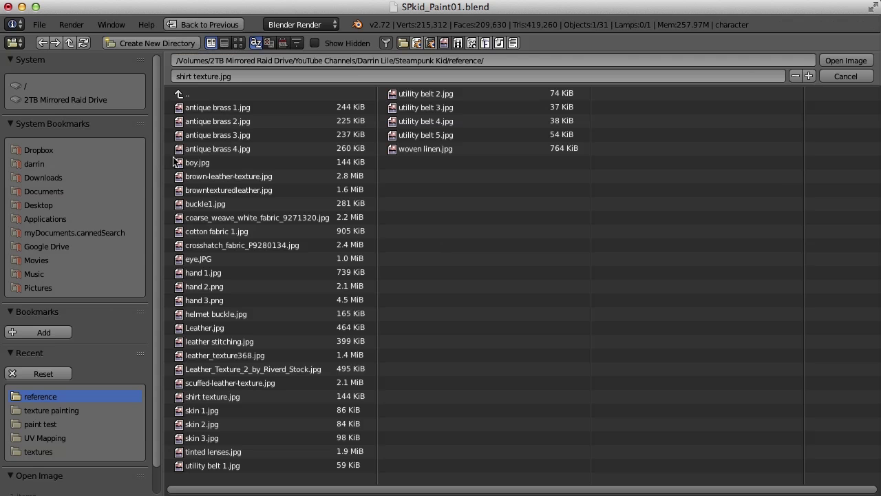
{"action": "left_click", "coordinate": [238, 43]}
{"action": "scroll", "coordinate": [296, 423], "scroll_direction": "down", "scroll_amount": 2}
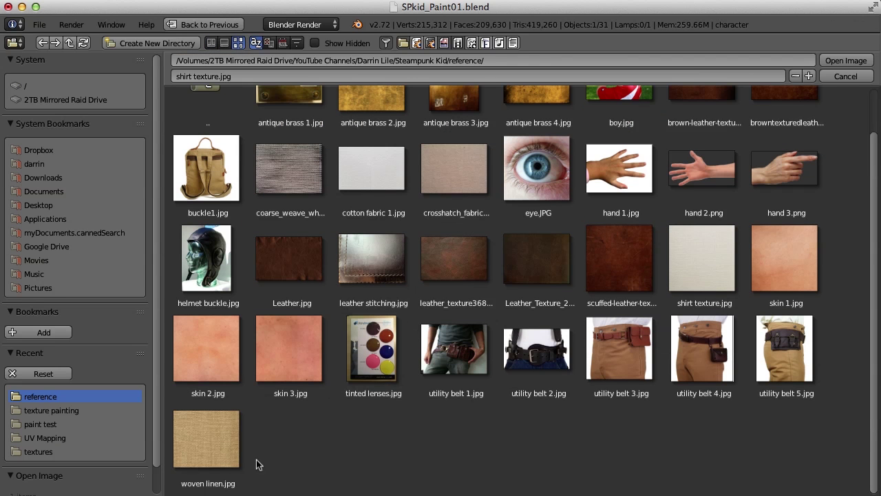
{"action": "left_click", "coordinate": [207, 441]}
{"action": "left_click", "coordinate": [842, 62]}
{"action": "scroll", "coordinate": [185, 99], "scroll_direction": "down", "scroll_amount": 2}
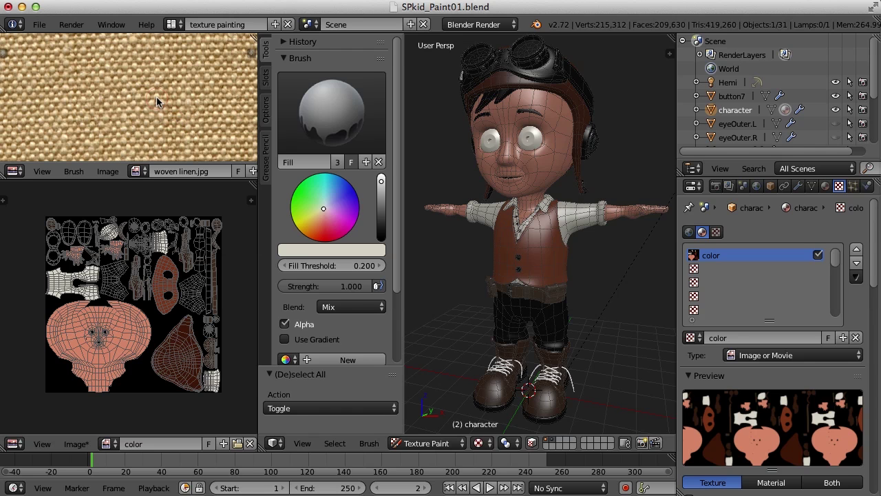
Sample the linen tan and fill the trousers with it, then clear the selection
{"action": "key", "text": "s"}
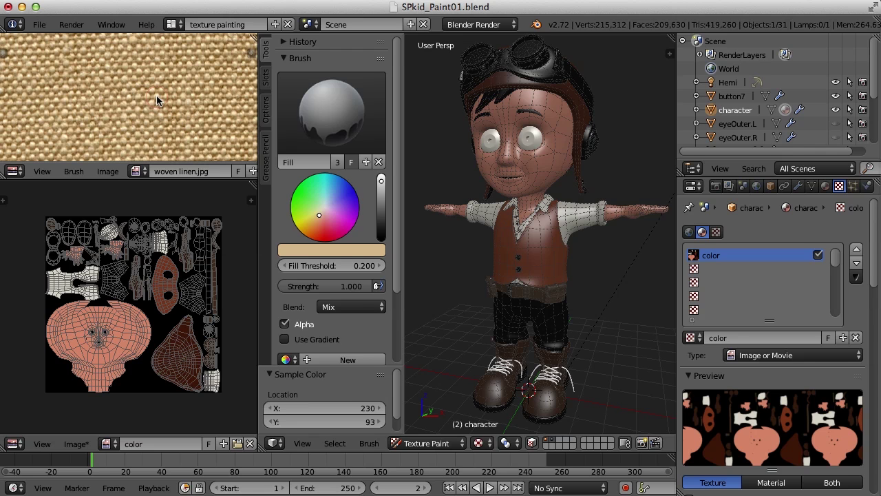
{"action": "key", "text": "s"}
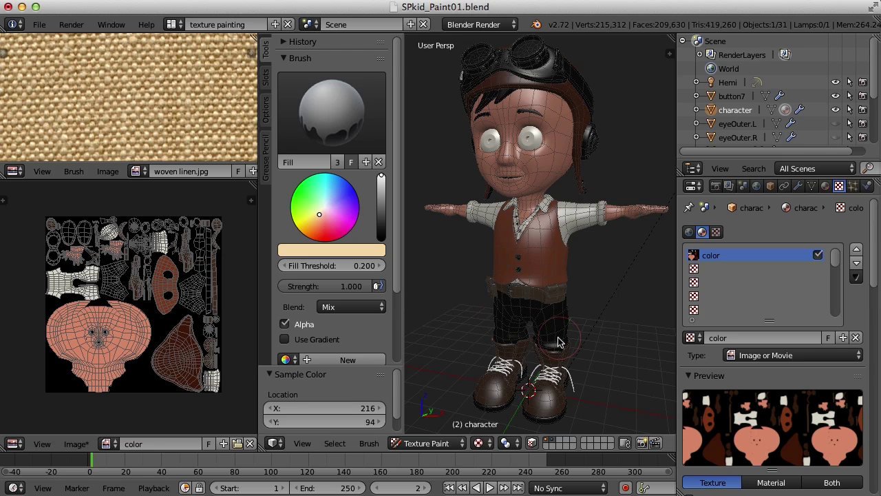
{"action": "middle_click_drag", "start_coordinate": [548, 330], "coordinate": [551, 330]}
{"action": "key", "text": "l"}
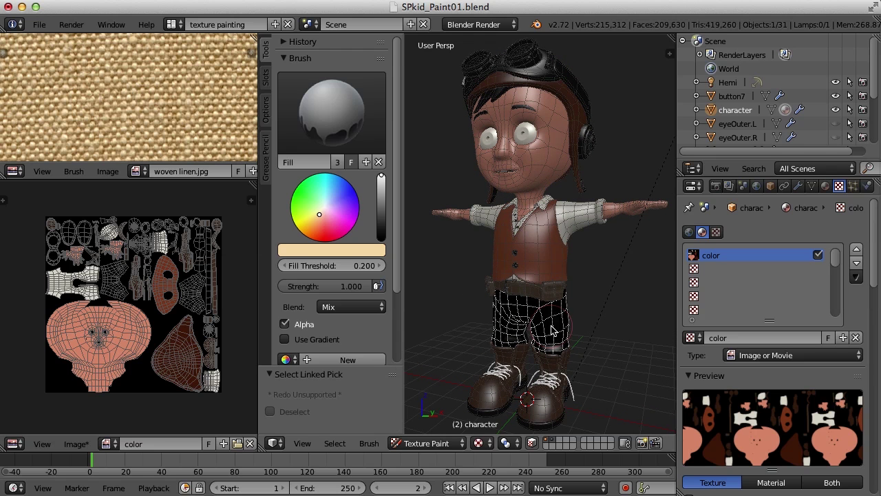
{"action": "key", "text": "a"}
{"action": "middle_click_drag", "start_coordinate": [555, 330], "coordinate": [444, 312]}
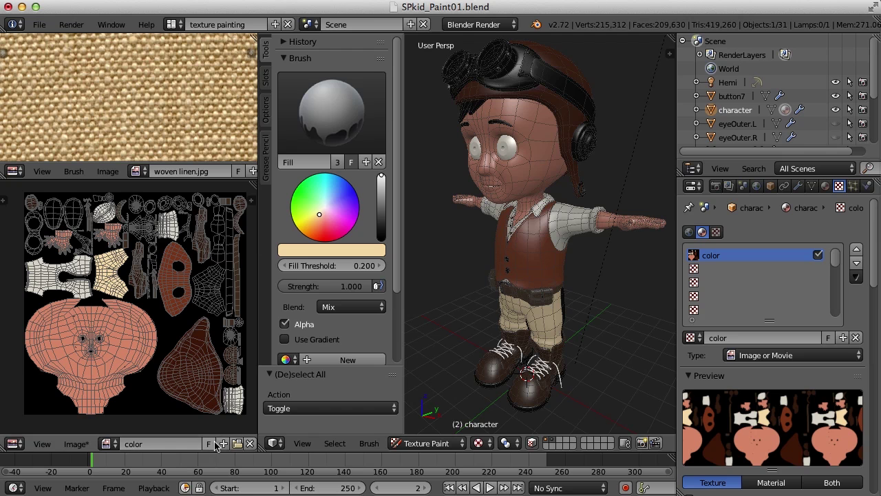
Switch the UV/Image editor's mode to Paint
{"action": "scroll", "coordinate": [103, 447], "scroll_direction": "down", "scroll_amount": 5}
{"action": "scroll", "coordinate": [103, 446], "scroll_direction": "down", "scroll_amount": 1}
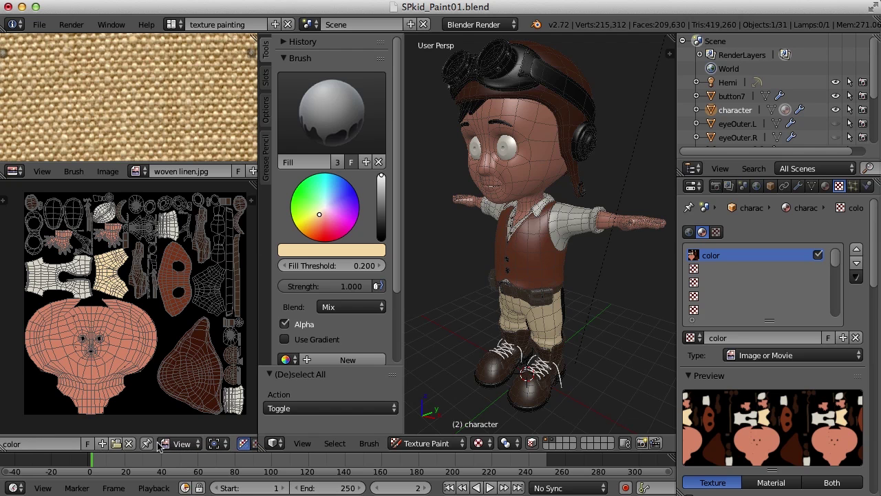
{"action": "left_click", "coordinate": [182, 444]}
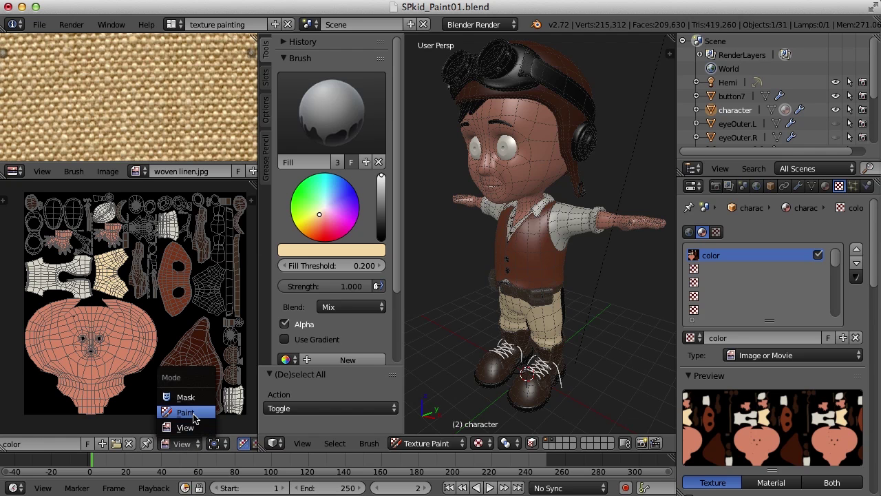
{"action": "left_click", "coordinate": [190, 413]}
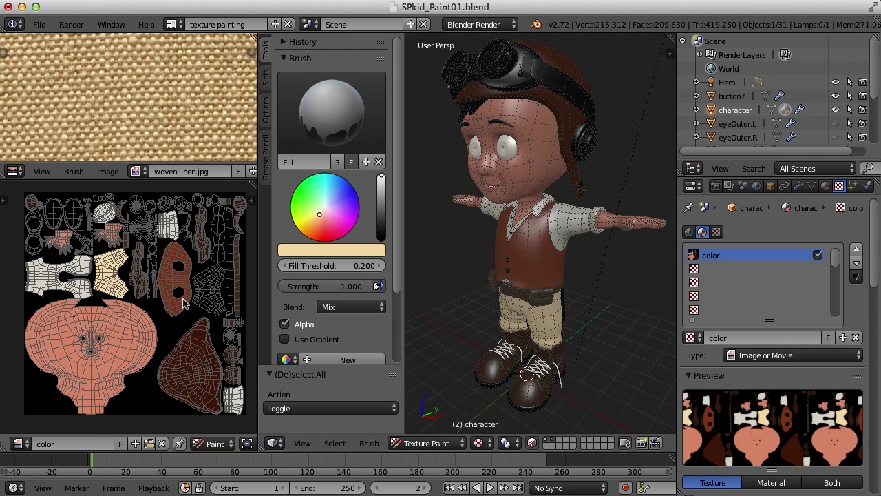
Pan to the brown texture island and sample its dark leather brown as brush colour
{"action": "scroll", "coordinate": [183, 304], "scroll_direction": "up", "scroll_amount": 3}
{"action": "middle_click_drag", "start_coordinate": [207, 279], "coordinate": [141, 338]}
{"action": "key", "text": "l"}
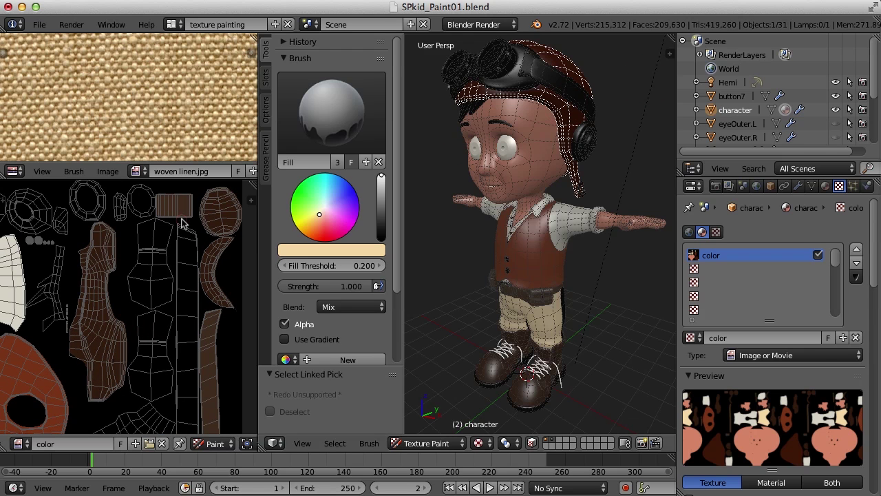
{"action": "key", "text": "a"}
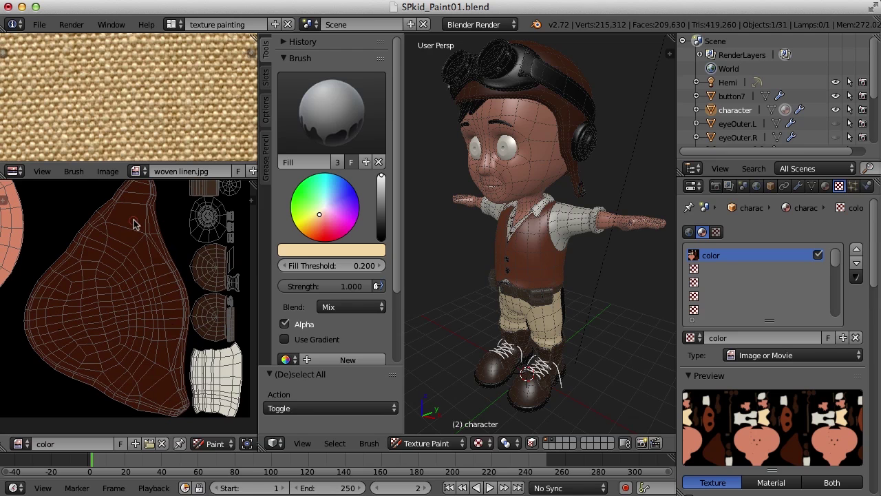
{"action": "key", "text": "s"}
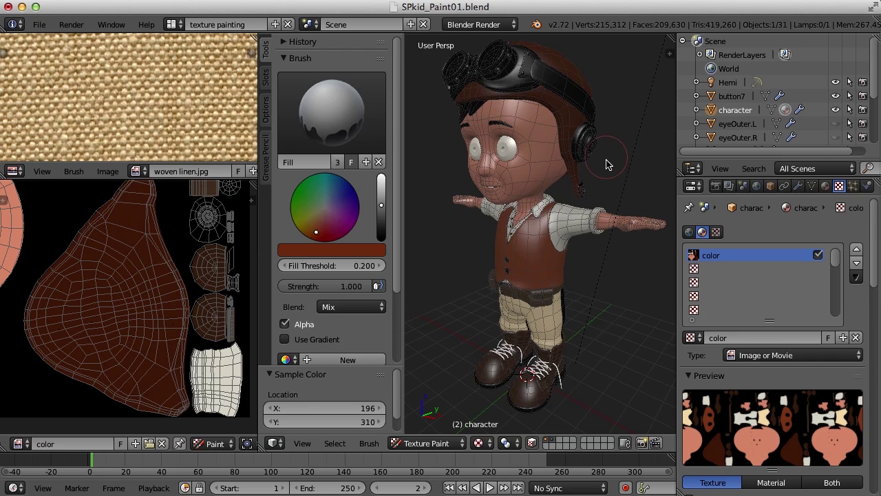
Fill the goggle strap with the dark brown and darken the brush colour's value
{"action": "middle_click_drag", "start_coordinate": [599, 162], "coordinate": [584, 173]}
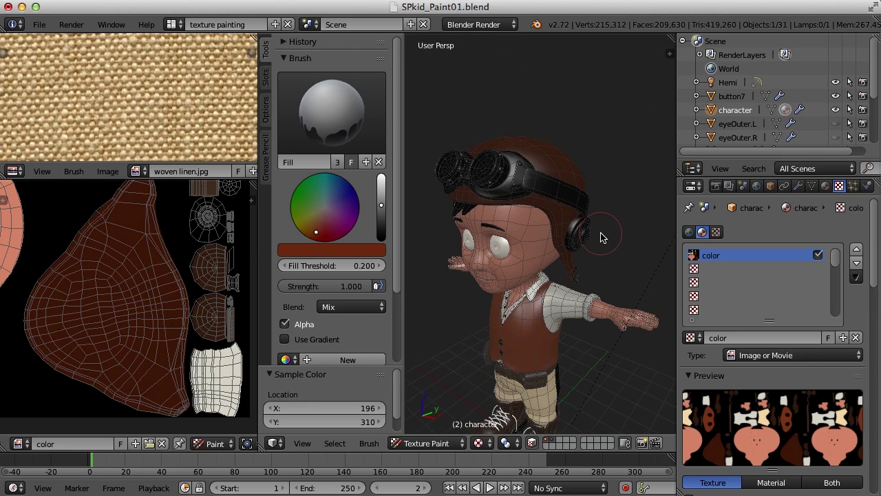
{"action": "key", "text": "l"}
{"action": "left_click", "coordinate": [557, 197]}
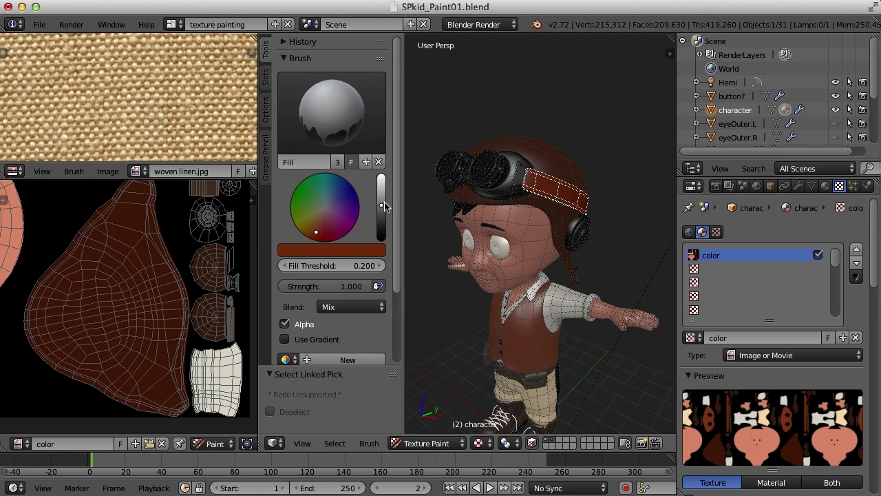
{"action": "left_click_drag", "start_coordinate": [383, 210], "coordinate": [381, 224]}
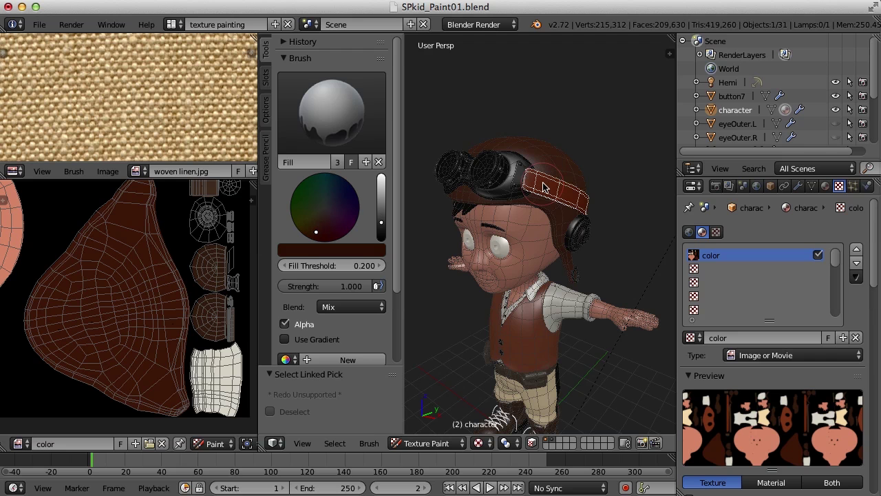
Deselect the goggle strap and select the goggle faces instead
{"action": "middle_click_drag", "start_coordinate": [620, 220], "coordinate": [542, 217]}
{"action": "scroll", "coordinate": [526, 212], "scroll_direction": "up", "scroll_amount": 4}
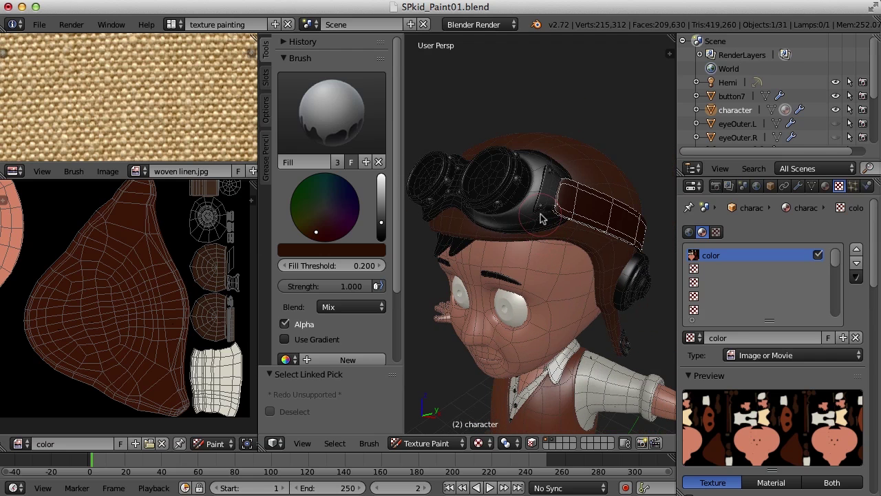
{"action": "key", "text": "a"}
{"action": "key", "text": "l"}
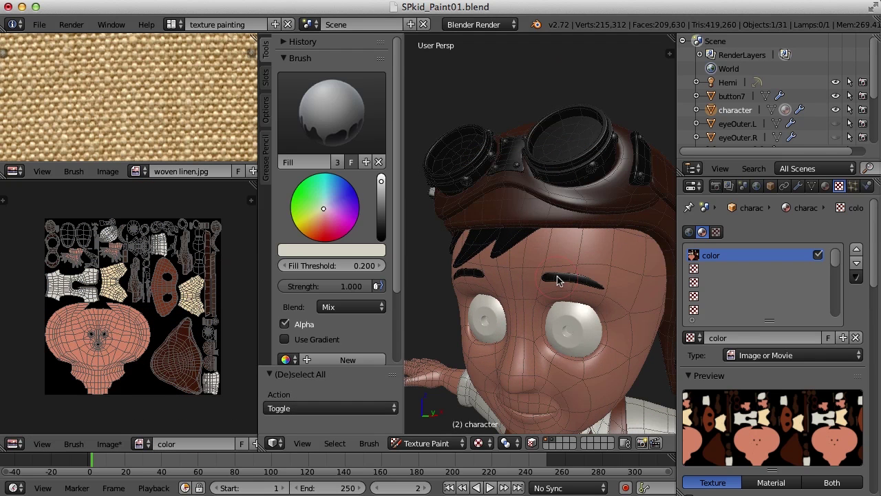
Load antique brass 4.jpg as the reference image and sample an orange brass tone from it
{"action": "scroll", "coordinate": [98, 173], "scroll_direction": "right", "scroll_amount": 5}
{"action": "left_click", "coordinate": [151, 170]}
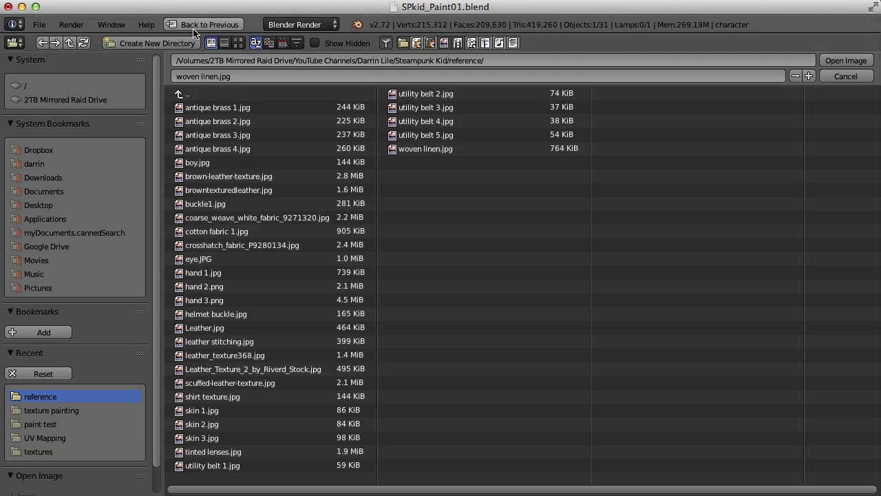
{"action": "left_click", "coordinate": [239, 45]}
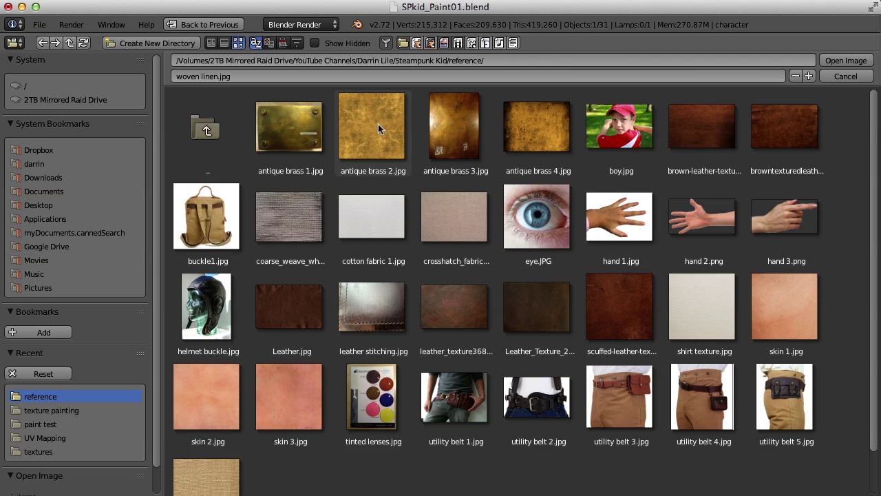
{"action": "left_click", "coordinate": [529, 127]}
{"action": "left_click", "coordinate": [845, 61]}
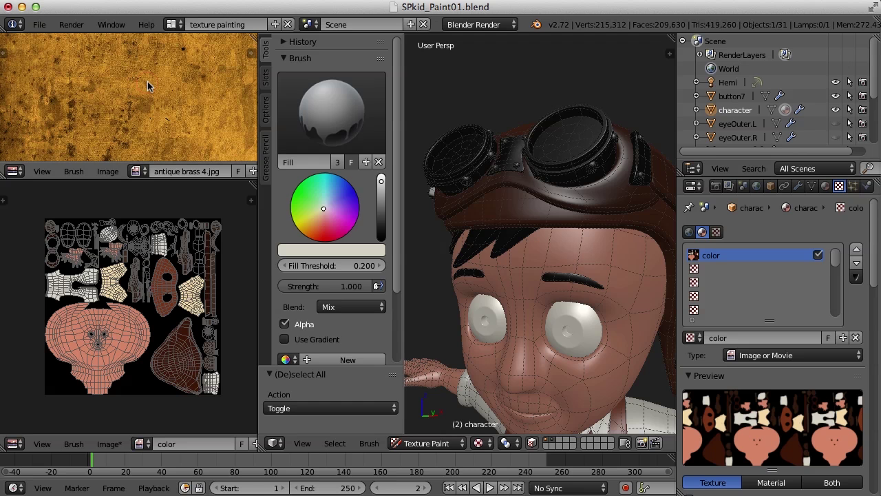
{"action": "key", "text": "s"}
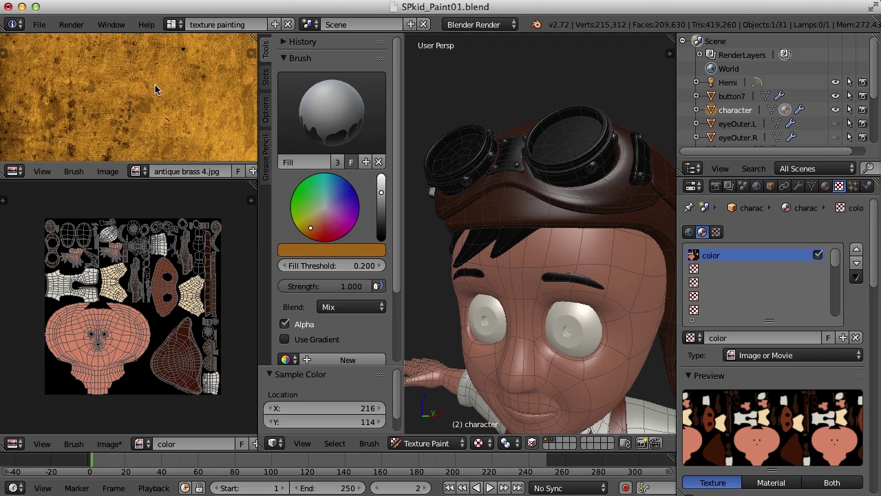
Resample the brass, then brighten it to full value and shift it toward lighter yellow-orange
{"action": "key", "text": "s"}
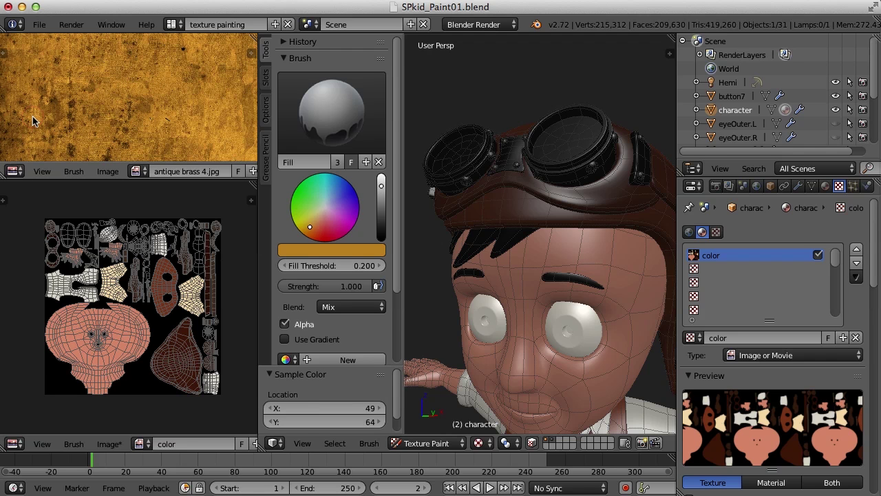
{"action": "left_click", "coordinate": [380, 186]}
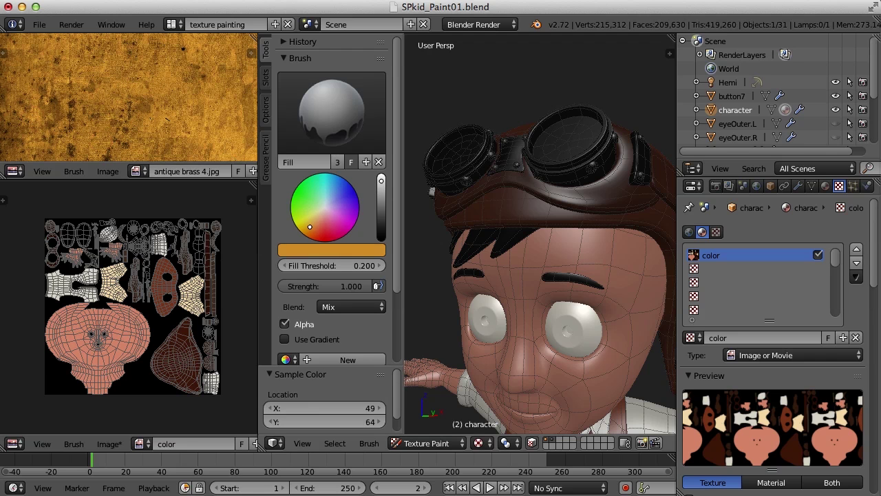
{"action": "left_click", "coordinate": [307, 230]}
{"action": "left_click_drag", "start_coordinate": [307, 231], "coordinate": [310, 222]}
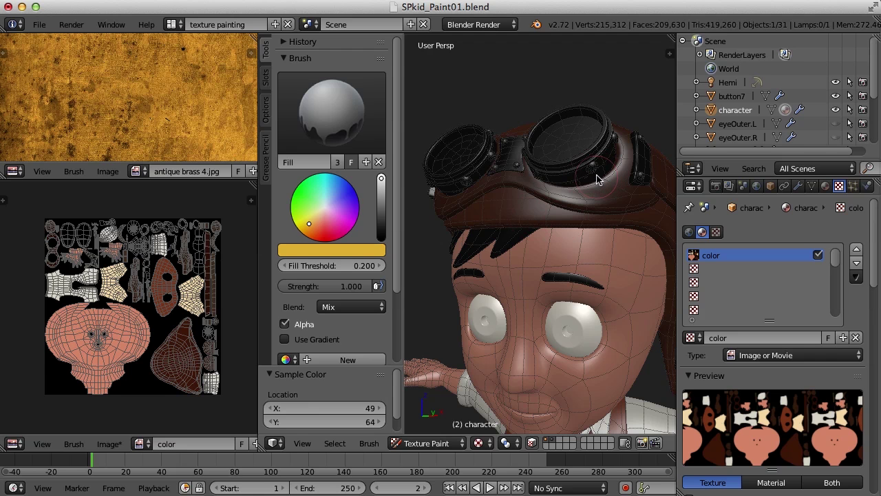
Clear the selection and select the goggle lens rings' faces with L
{"action": "scroll", "coordinate": [598, 180], "scroll_direction": "up", "scroll_amount": 5}
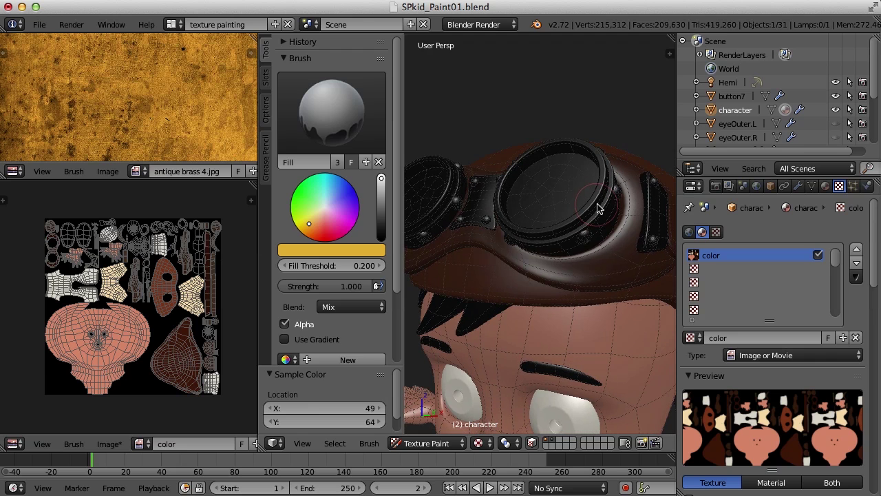
{"action": "key", "text": "a"}
{"action": "key", "text": "a"}
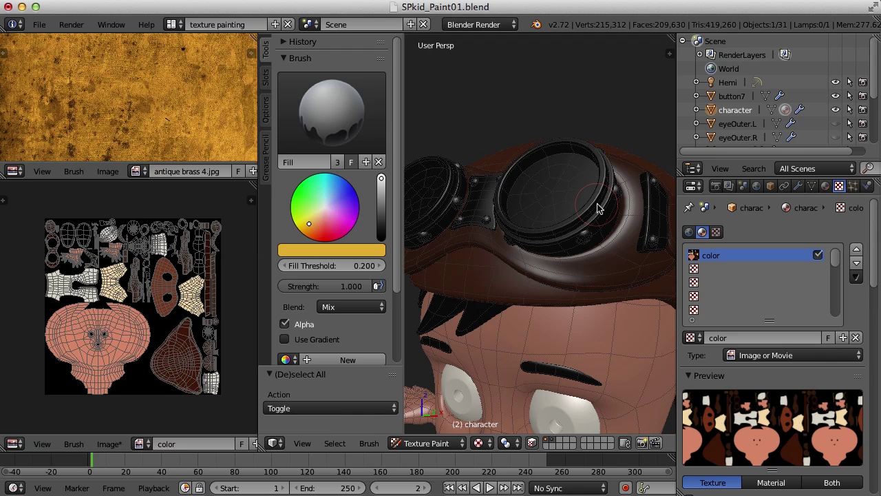
{"action": "key", "text": "l"}
{"action": "key", "text": "l"}
{"action": "key", "text": "l"}
{"action": "key", "text": "l"}
{"action": "key", "text": "l"}
{"action": "key", "text": "l"}
{"action": "key", "text": "l"}
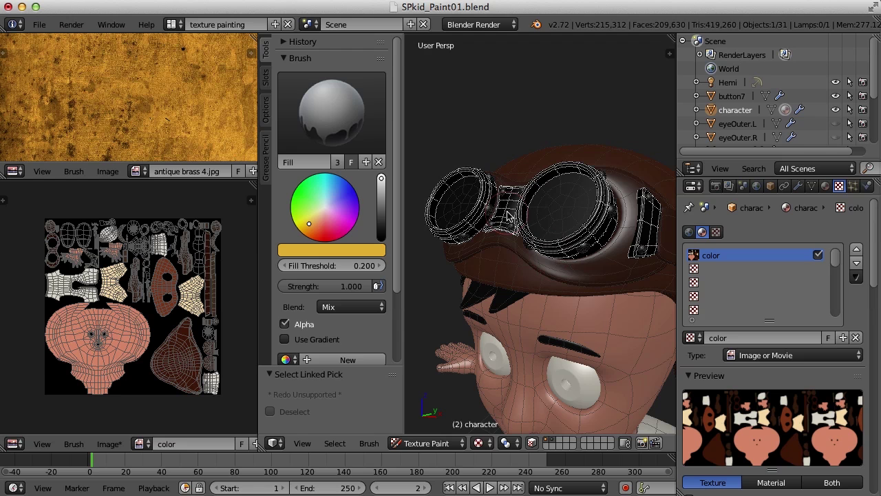
Fill the goggle frames with the brass yellow and orbit to a side view
{"action": "left_click", "coordinate": [508, 215]}
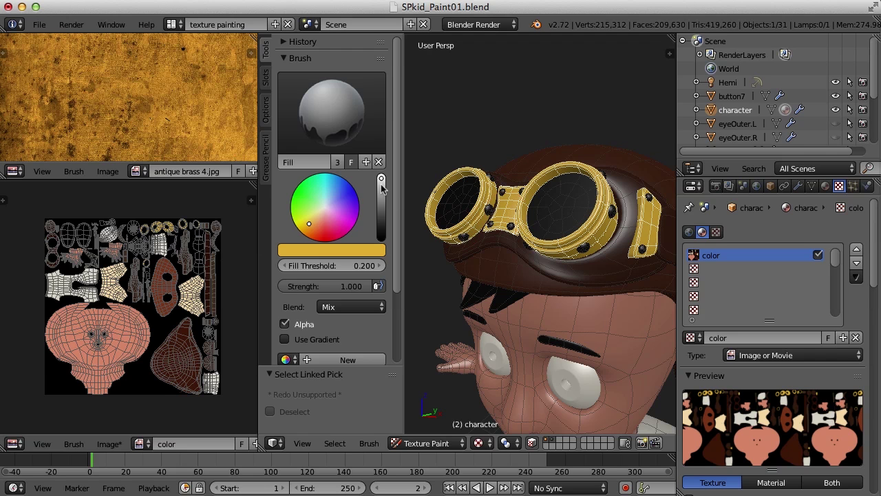
{"action": "middle_click_drag", "start_coordinate": [571, 230], "coordinate": [576, 238]}
{"action": "left_click_drag", "start_coordinate": [380, 178], "coordinate": [381, 193]}
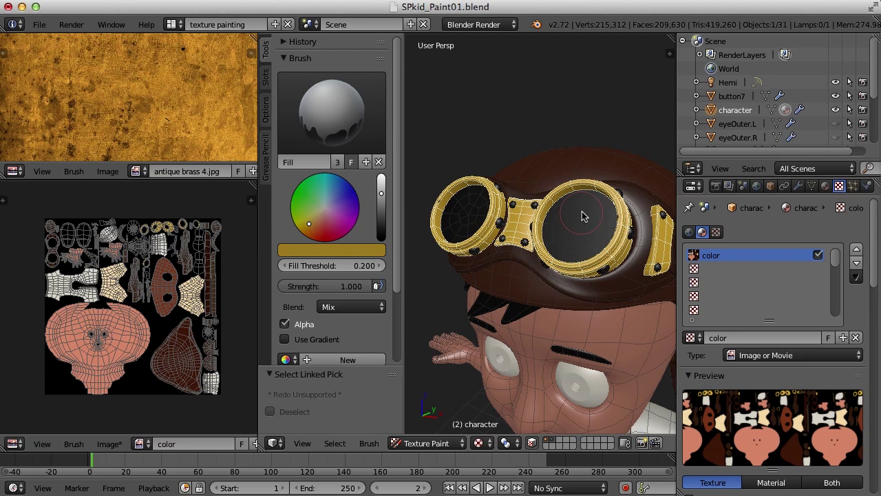
{"action": "middle_click_drag", "start_coordinate": [623, 219], "coordinate": [527, 234]}
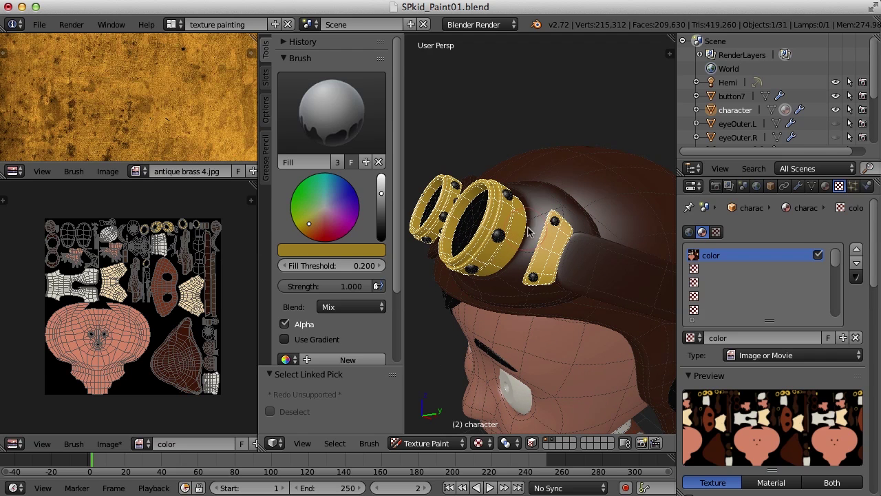
Select the linked goggle rivets and fill them with the same gold
{"action": "key", "text": "a"}
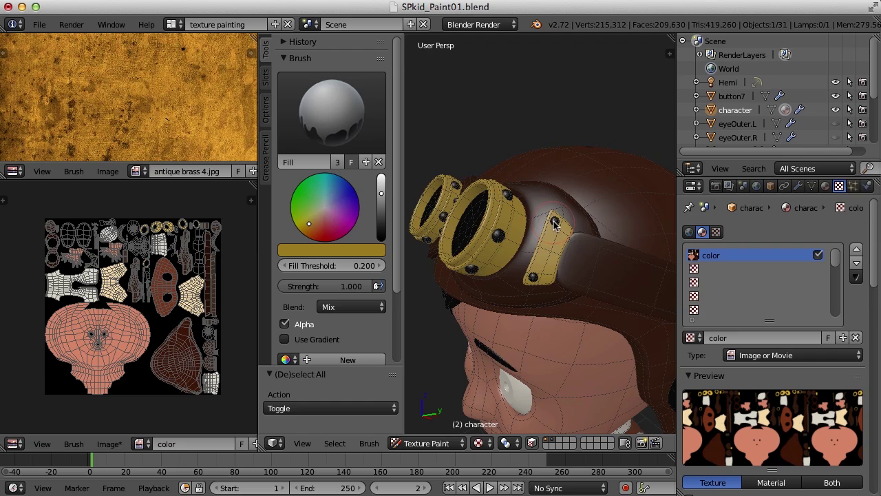
{"action": "key", "text": "l"}
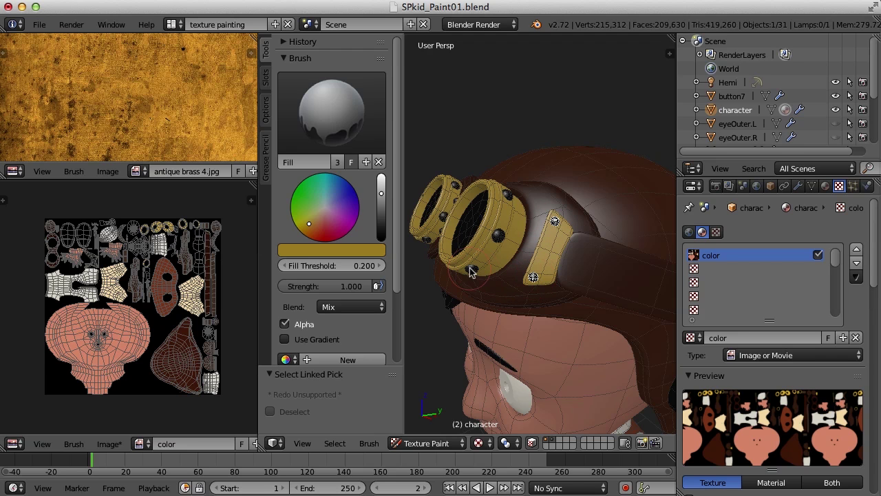
{"action": "middle_click_drag", "start_coordinate": [471, 270], "coordinate": [569, 288]}
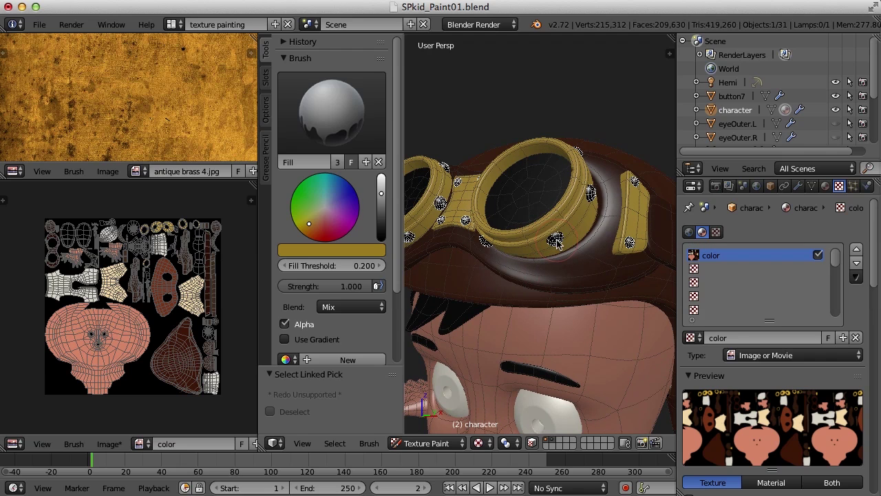
{"action": "left_click", "coordinate": [589, 289]}
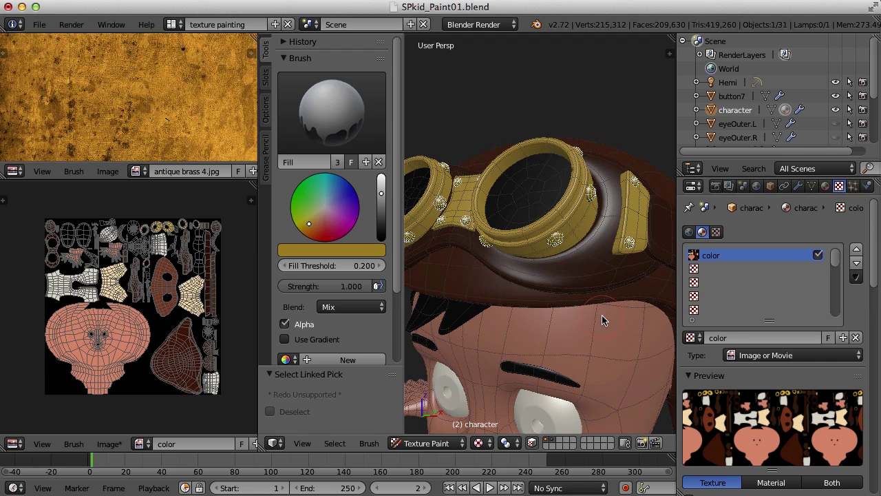
Sample the helmet's dark brown and bring its texture island into view in the image editor
{"action": "key", "text": "s"}
{"action": "mouse_move", "coordinate": [602, 316]}
{"action": "middle_mouse_down"}
{"action": "mouse_move", "coordinate": [571, 291]}
{"action": "mouse_move", "coordinate": [615, 205]}
{"action": "mouse_move", "coordinate": [565, 262]}
{"action": "mouse_move", "coordinate": [524, 284]}
{"action": "mouse_move", "coordinate": [476, 284]}
{"action": "middle_mouse_up"}
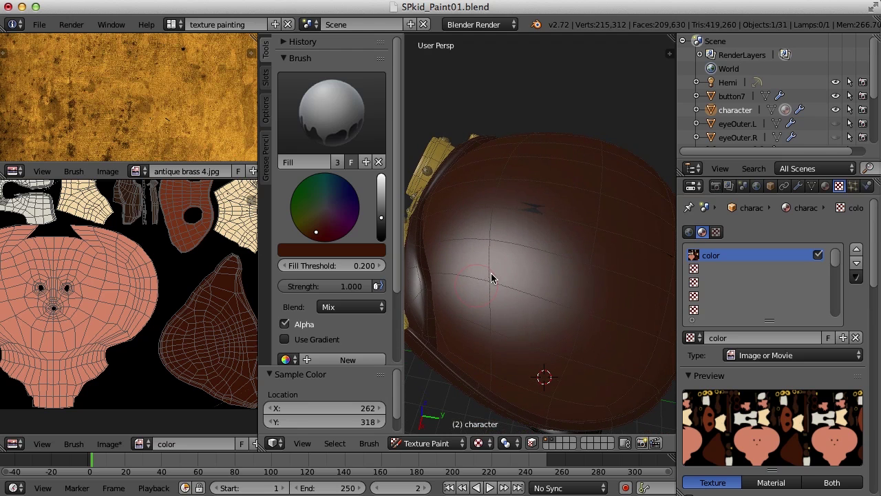
{"action": "mouse_move", "coordinate": [576, 236]}
{"action": "middle_mouse_down"}
{"action": "mouse_move", "coordinate": [505, 217]}
{"action": "mouse_move", "coordinate": [495, 195]}
{"action": "mouse_move", "coordinate": [596, 315]}
{"action": "mouse_move", "coordinate": [584, 299]}
{"action": "middle_mouse_up"}
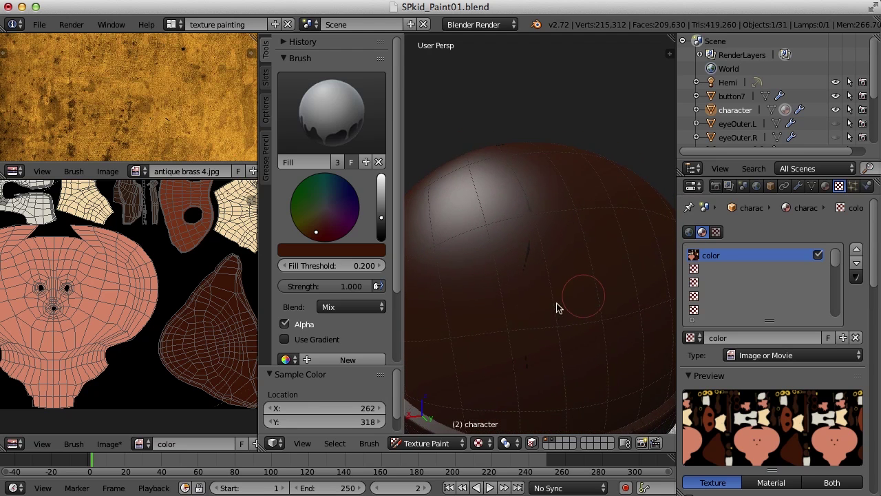
{"action": "scroll", "coordinate": [228, 315], "scroll_direction": "up", "scroll_amount": 3}
{"action": "middle_click_drag", "start_coordinate": [228, 315], "coordinate": [132, 291]}
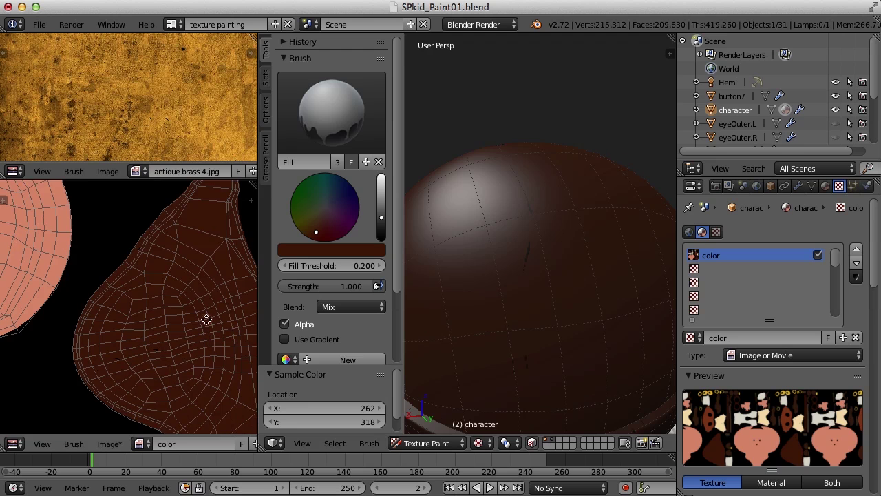
{"action": "middle_click_drag", "start_coordinate": [206, 319], "coordinate": [165, 309]}
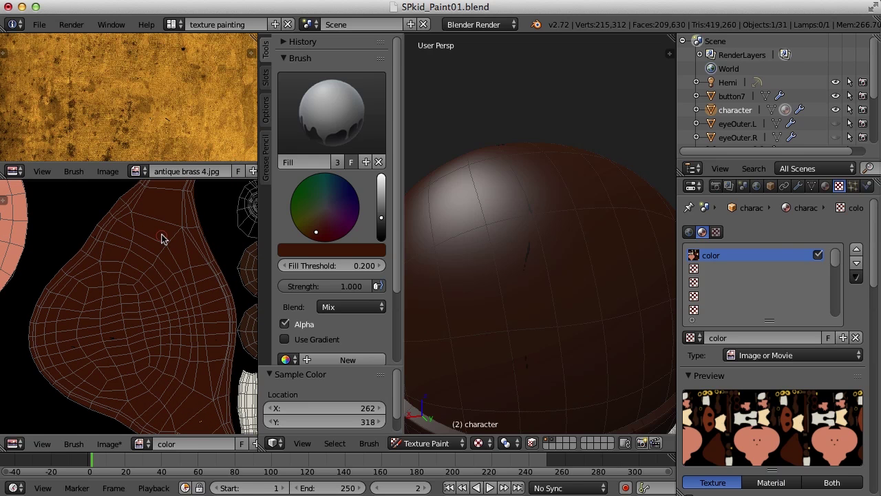
Paint a dark brown stroke on the helmet and orbit toward the goggles
{"action": "middle_click_drag", "start_coordinate": [497, 289], "coordinate": [624, 280]}
{"action": "left_click_drag", "start_coordinate": [626, 278], "coordinate": [617, 312]}
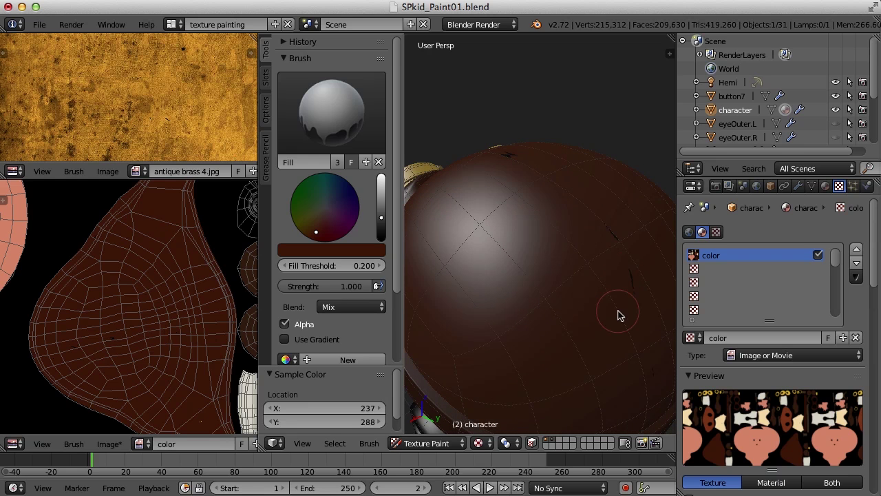
{"action": "middle_click_drag", "start_coordinate": [506, 223], "coordinate": [626, 207]}
{"action": "scroll", "coordinate": [132, 344], "scroll_direction": "up", "scroll_amount": 3}
{"action": "middle_click_drag", "start_coordinate": [134, 350], "coordinate": [186, 251]}
{"action": "scroll", "coordinate": [186, 252], "scroll_direction": "up", "scroll_amount": 2}
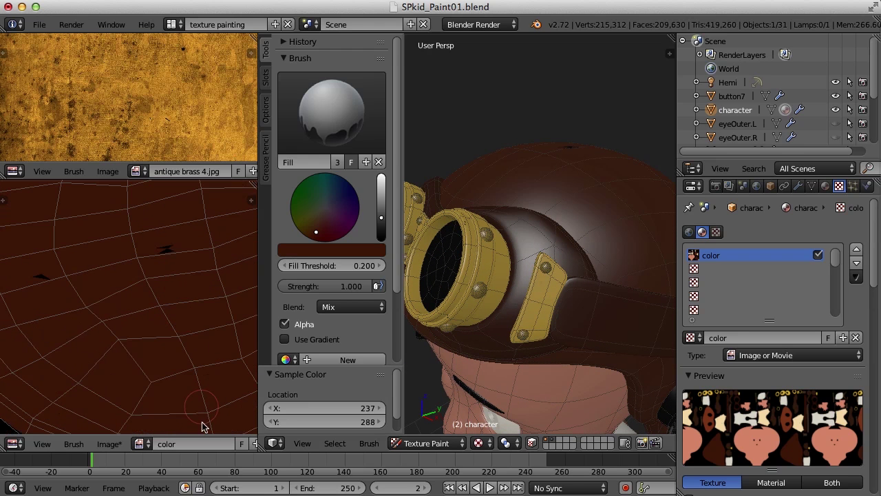
{"action": "scroll", "coordinate": [224, 446], "scroll_direction": "down", "scroll_amount": 5}
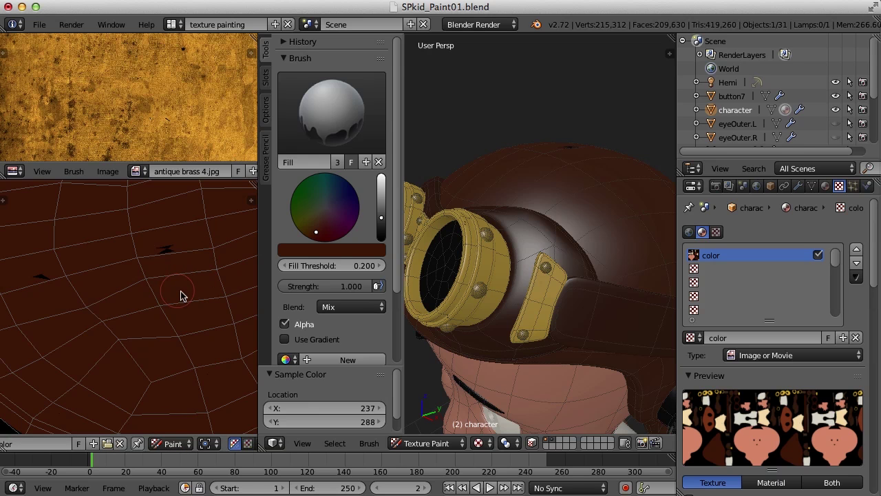
{"action": "scroll", "coordinate": [174, 250], "scroll_direction": "up", "scroll_amount": 2}
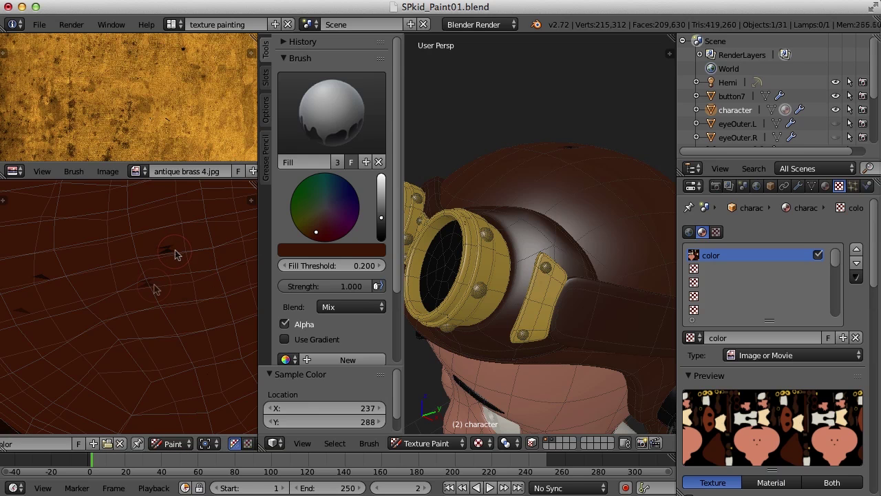
Switch to the F brush, sample the red-brown, paint a blemish and set Strength 1.000
{"action": "left_click", "coordinate": [328, 151]}
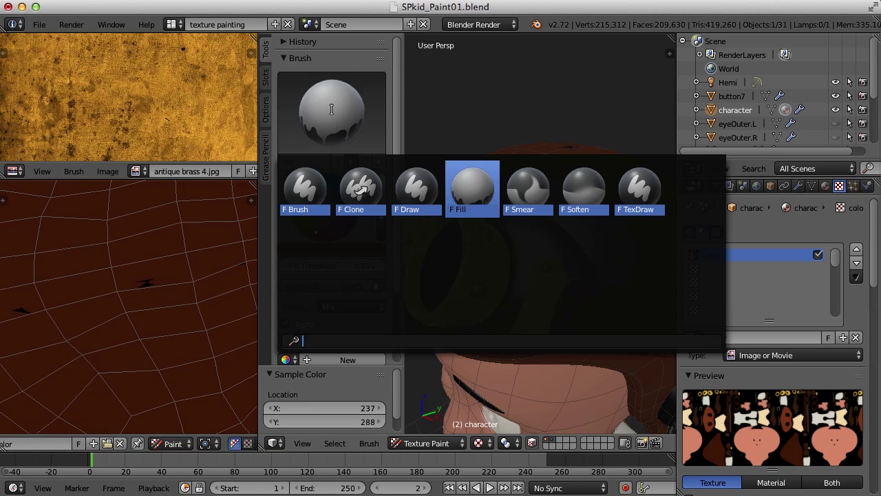
{"action": "left_click", "coordinate": [304, 193]}
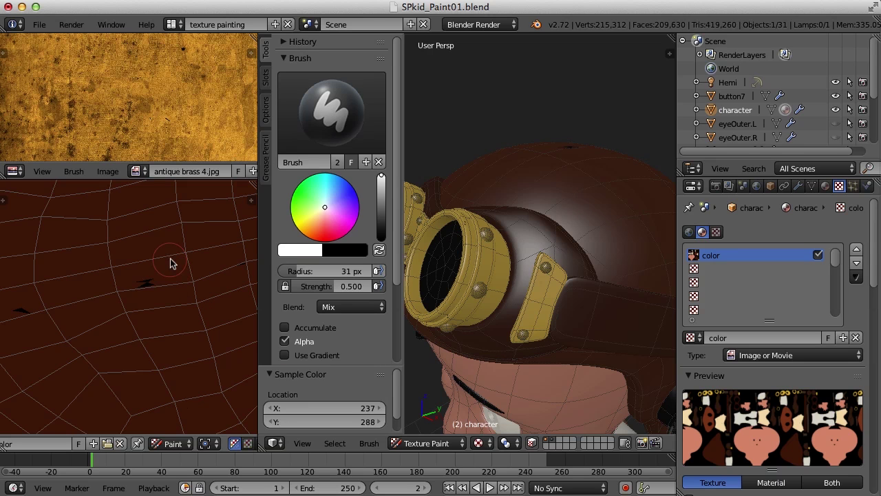
{"action": "key", "text": "s"}
{"action": "mouse_move", "coordinate": [185, 278]}
{"action": "left_mouse_down"}
{"action": "mouse_move", "coordinate": [117, 287]}
{"action": "mouse_move", "coordinate": [161, 289]}
{"action": "left_mouse_up"}
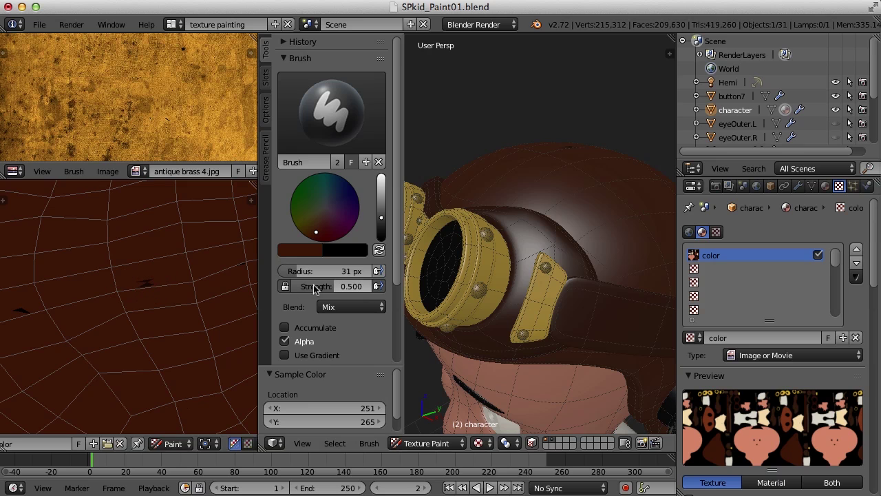
{"action": "left_click_drag", "start_coordinate": [329, 287], "coordinate": [372, 287]}
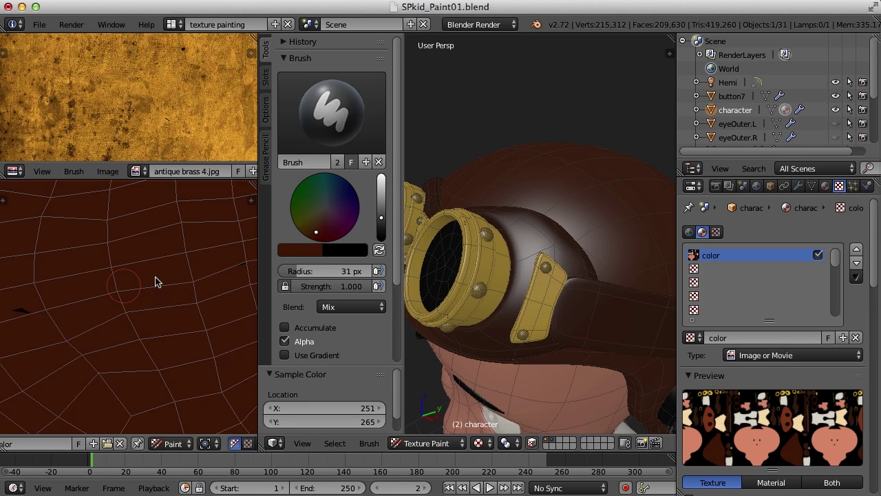
Navigate the texture and 3D view to show the goggles and the brass rings island
{"action": "scroll", "coordinate": [30, 307], "scroll_direction": "down", "scroll_amount": 3}
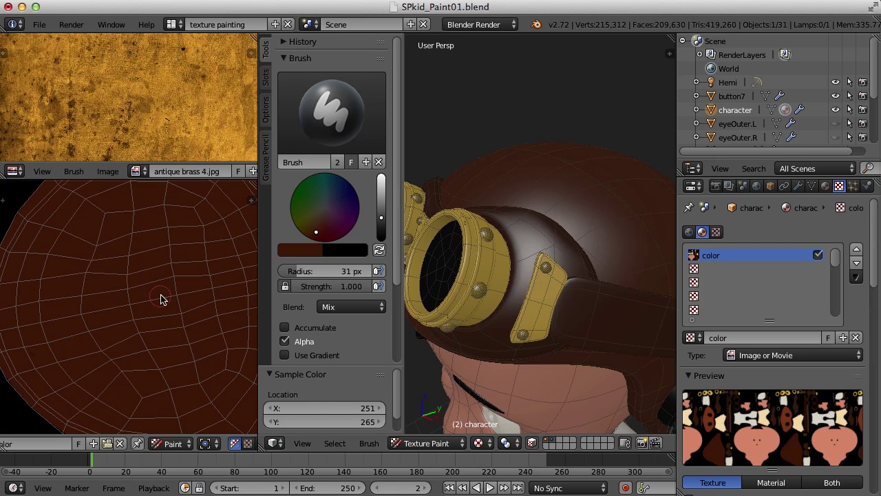
{"action": "middle_click_drag", "start_coordinate": [109, 294], "coordinate": [118, 296]}
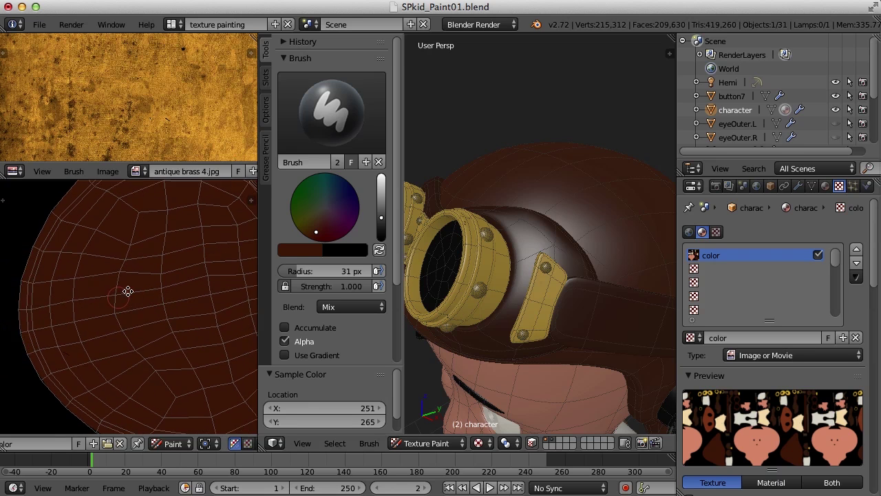
{"action": "scroll", "coordinate": [46, 341], "scroll_direction": "down", "scroll_amount": 2}
{"action": "scroll", "coordinate": [132, 335], "scroll_direction": "down", "scroll_amount": 3}
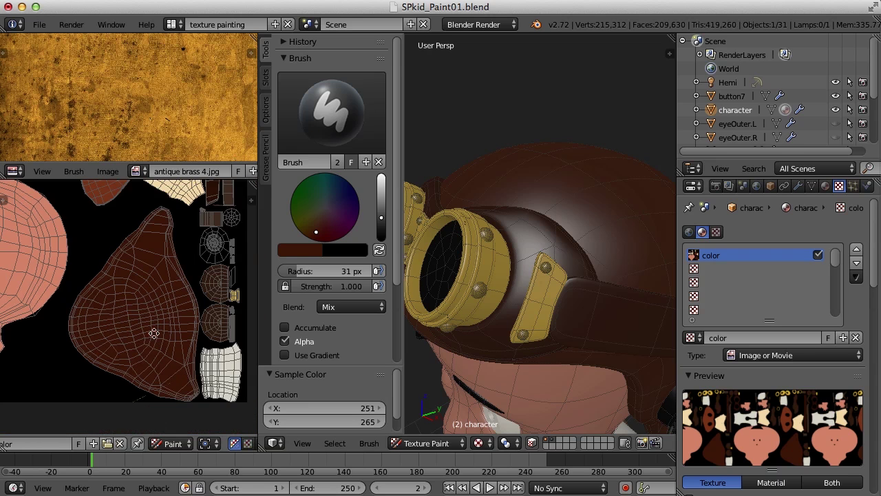
{"action": "scroll", "coordinate": [154, 338], "scroll_direction": "down", "scroll_amount": 2}
{"action": "middle_click_drag", "start_coordinate": [495, 296], "coordinate": [550, 282]}
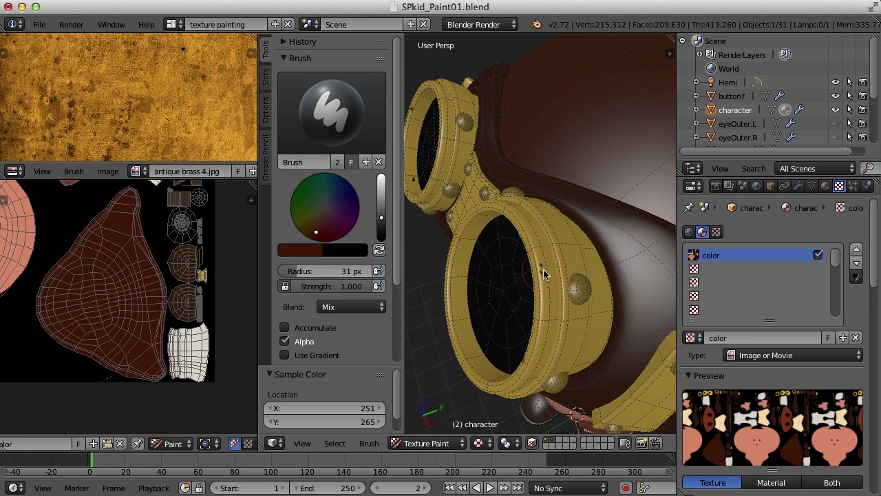
{"action": "scroll", "coordinate": [137, 308], "scroll_direction": "down", "scroll_amount": 2}
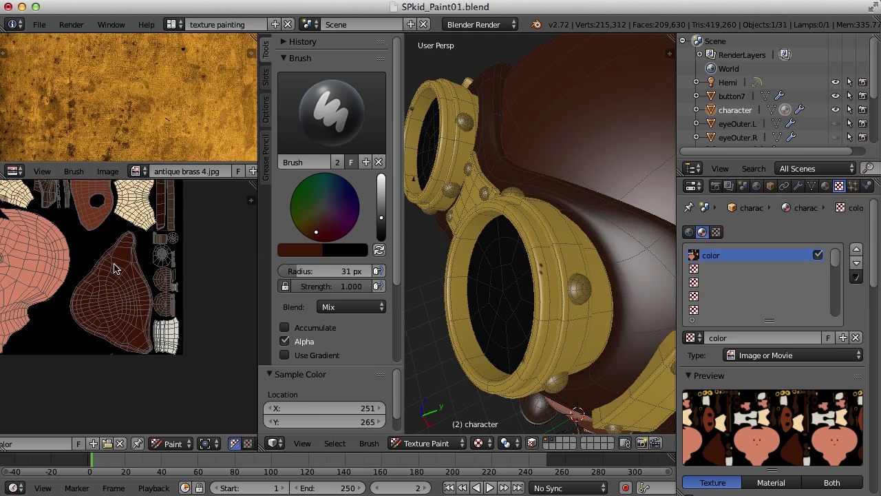
{"action": "scroll", "coordinate": [115, 270], "scroll_direction": "down", "scroll_amount": 3}
{"action": "scroll", "coordinate": [157, 309], "scroll_direction": "down", "scroll_amount": 1}
{"action": "scroll", "coordinate": [156, 303], "scroll_direction": "up", "scroll_amount": 5}
{"action": "middle_click_drag", "start_coordinate": [140, 363], "coordinate": [156, 329]}
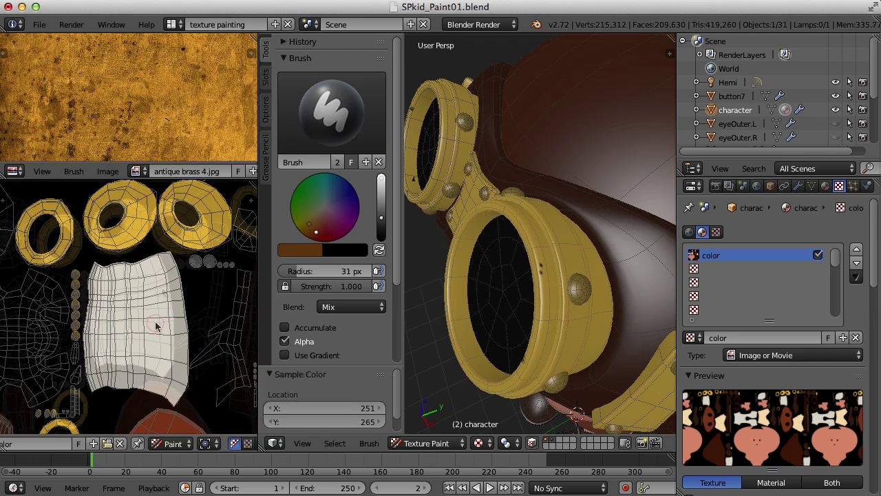
{"action": "scroll", "coordinate": [155, 324], "scroll_direction": "down", "scroll_amount": 2}
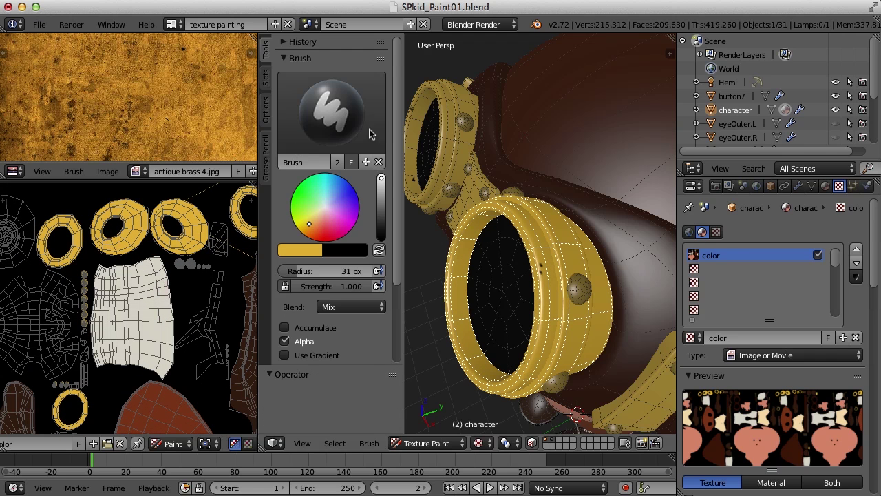
Switch to the F Fill brush and sample a brass gold colour from the texture
{"action": "left_click", "coordinate": [344, 116]}
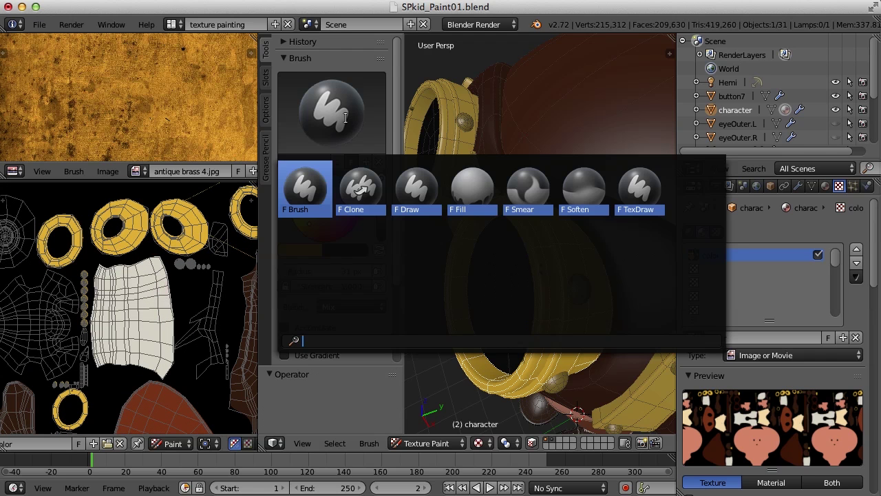
{"action": "left_click", "coordinate": [463, 187]}
{"action": "key", "text": "s"}
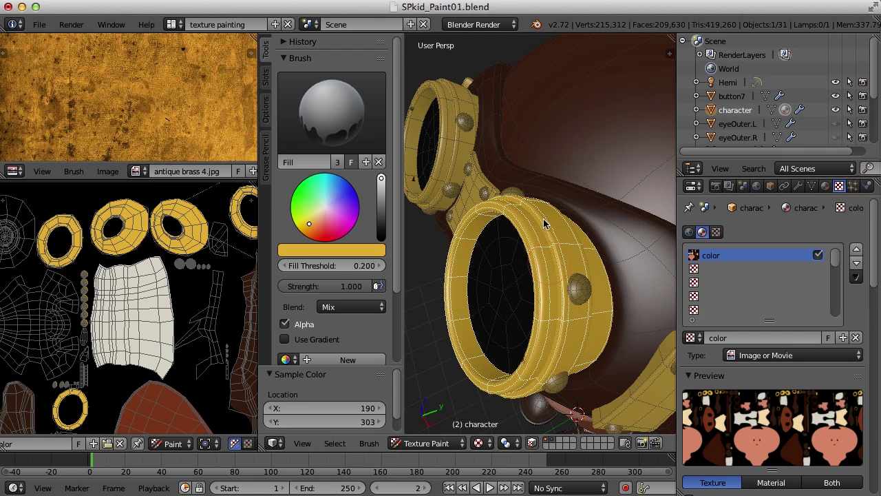
{"action": "scroll", "coordinate": [570, 353], "scroll_direction": "down", "scroll_amount": 5}
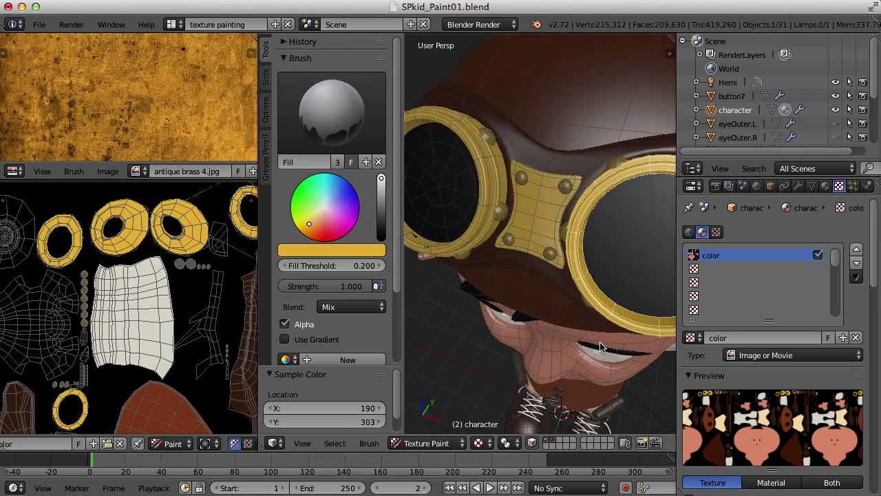